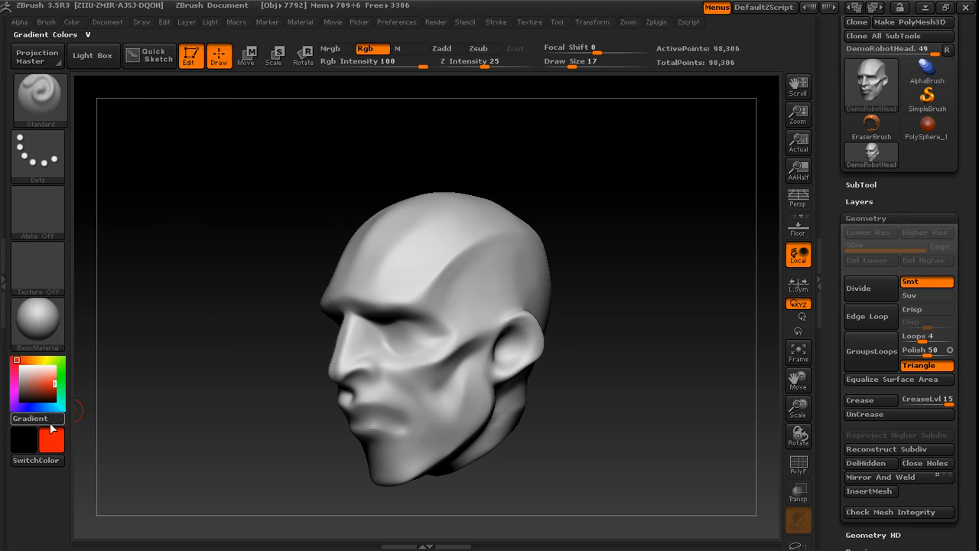
Step: Try painting the side of the head with Gradient colours black and red at draw size 68, and undo the strokes
click(33, 420)
key(s)
drag(216, 350, 223, 350)
mouse_move(647, 297)
alt+mouse_down()
mouse_move(628, 313)
mouse_move(512, 286)
mouse_move(397, 338)
mouse_move(448, 352)
mouse_move(432, 314)
mouse_move(452, 268)
mouse_move(521, 284)
mouse_move(471, 306)
mouse_move(379, 291)
mouse_move(340, 321)
mouse_move(360, 306)
alt+mouse_up()
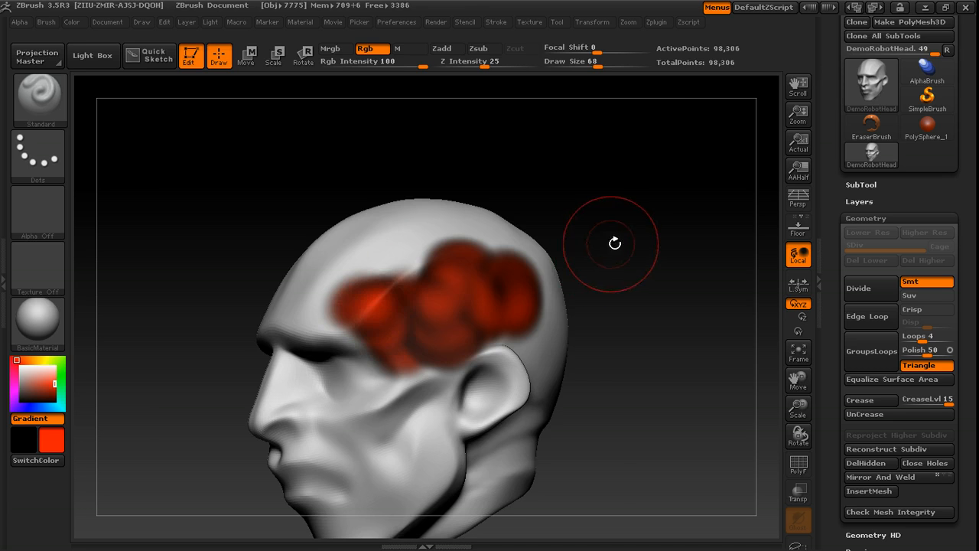
key(ctrl+z)
key(s)
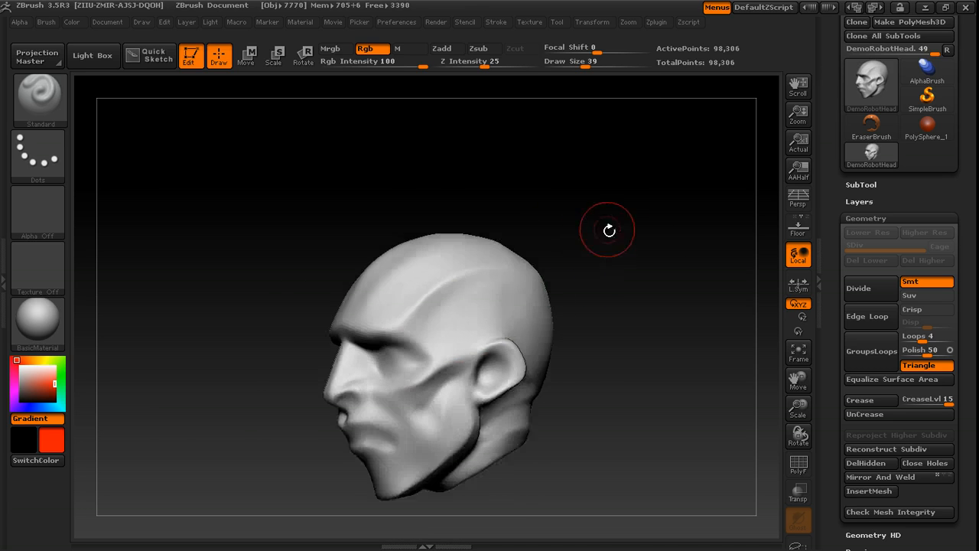
drag(609, 230, 653, 246)
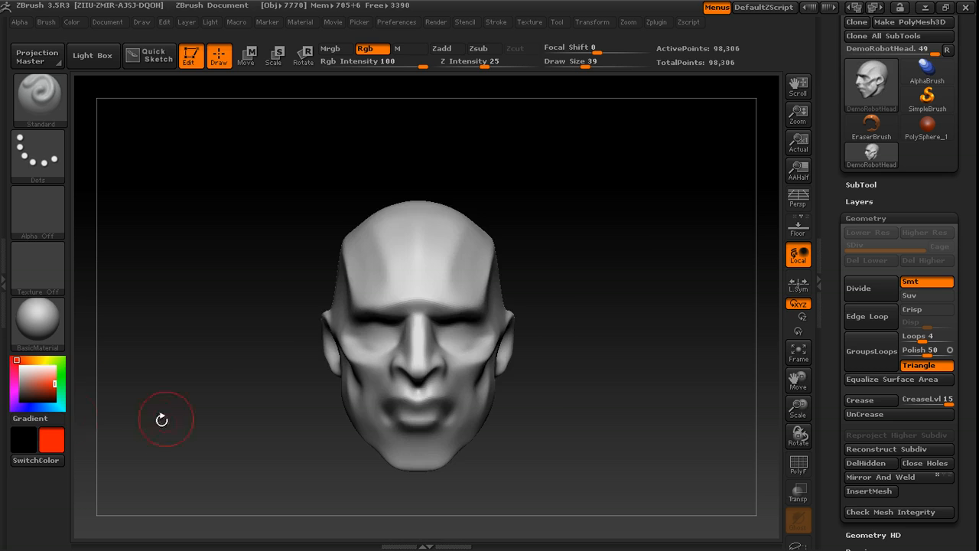
Step: Fill the whole head with red and the Chrome BlueTint material, using Mrgb mode
click(38, 320)
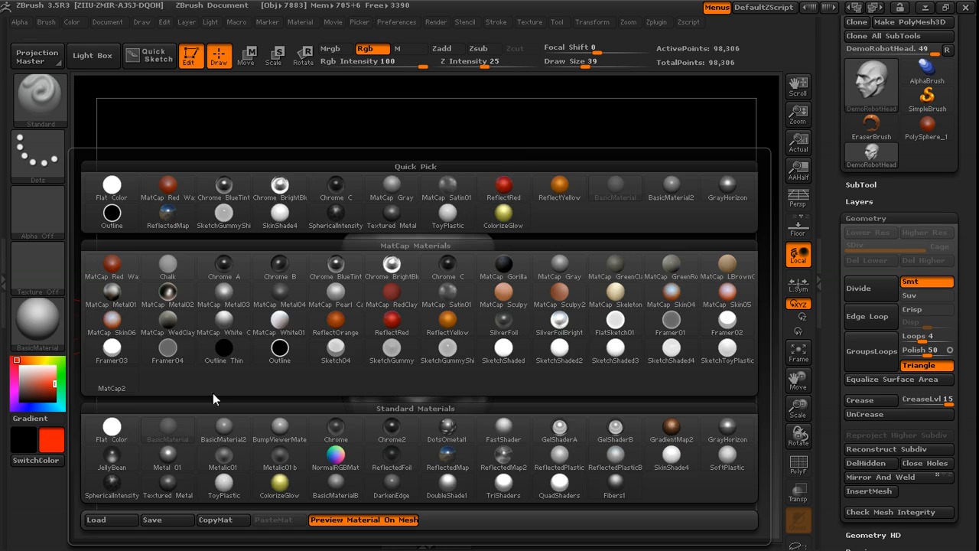
click(335, 265)
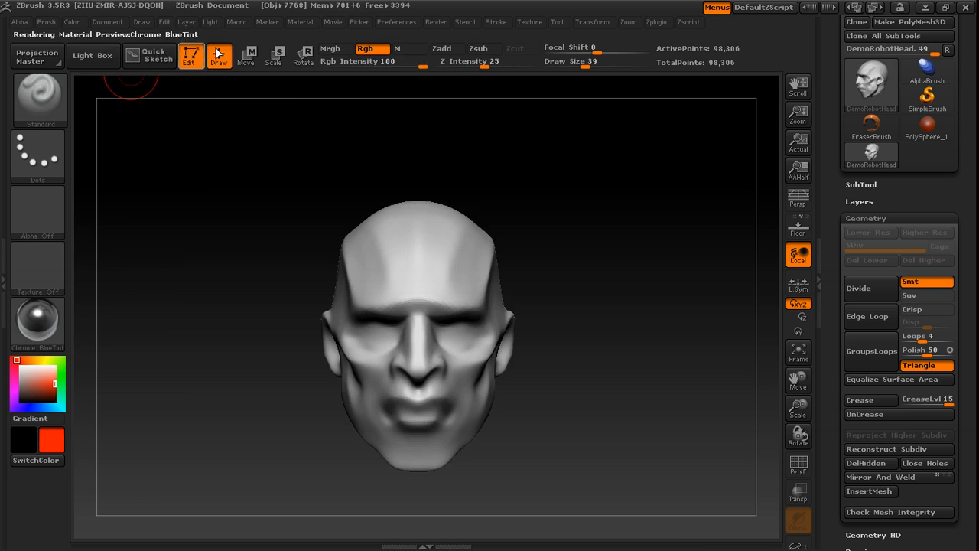
click(339, 52)
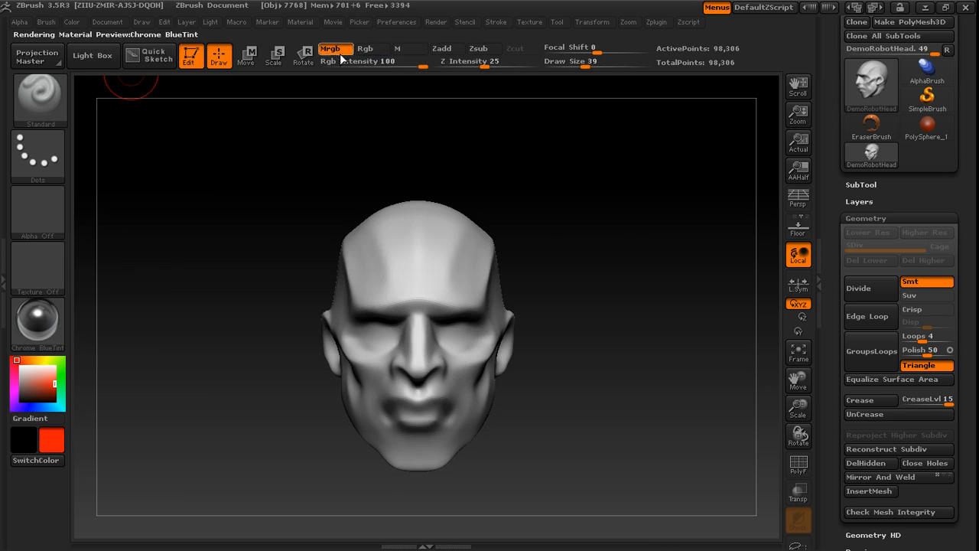
click(73, 23)
click(119, 267)
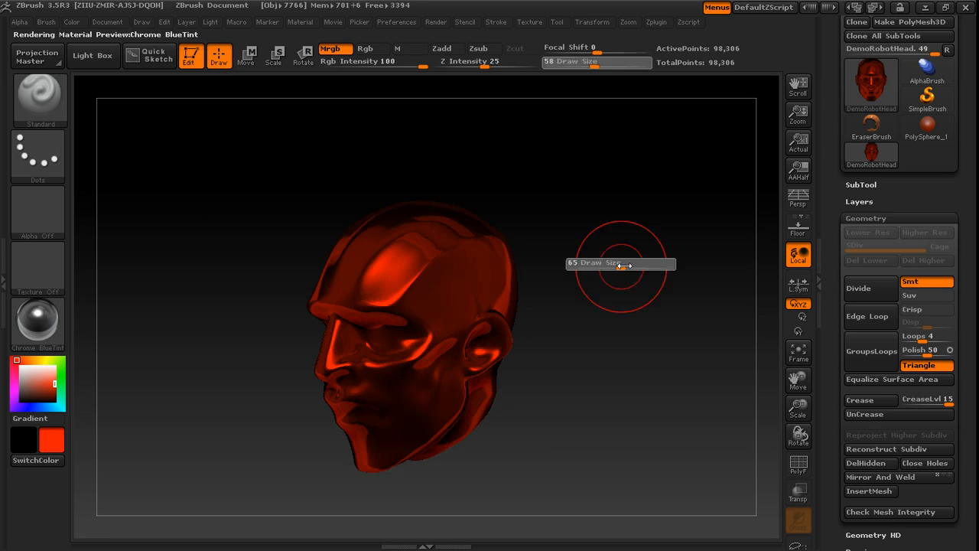
Step: Switch to the hPolish brush in Rgb mode and paint blue over the side of the skull above the ear
drag(624, 265, 628, 264)
alt+drag(624, 263, 610, 271)
key(b)
key(h)
key(p)
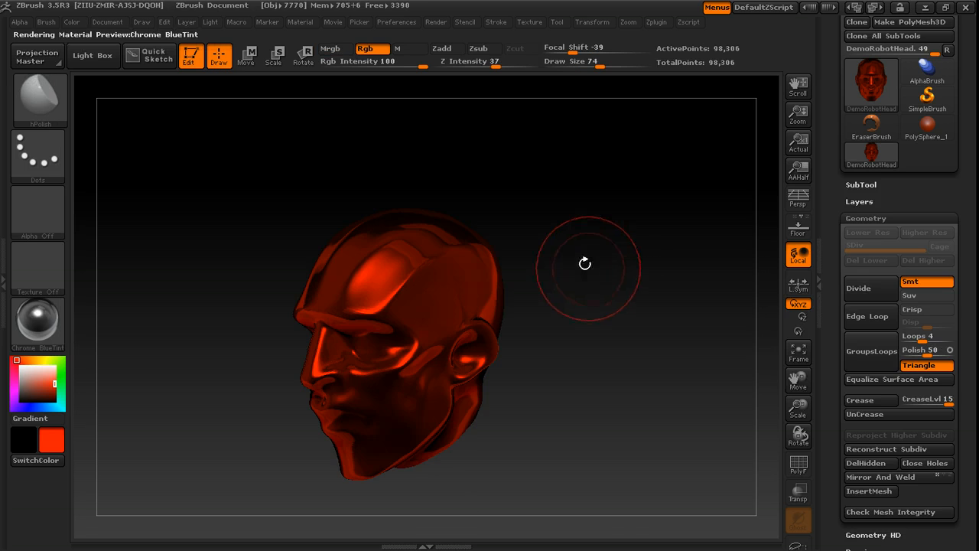
click(30, 409)
drag(612, 239, 433, 231)
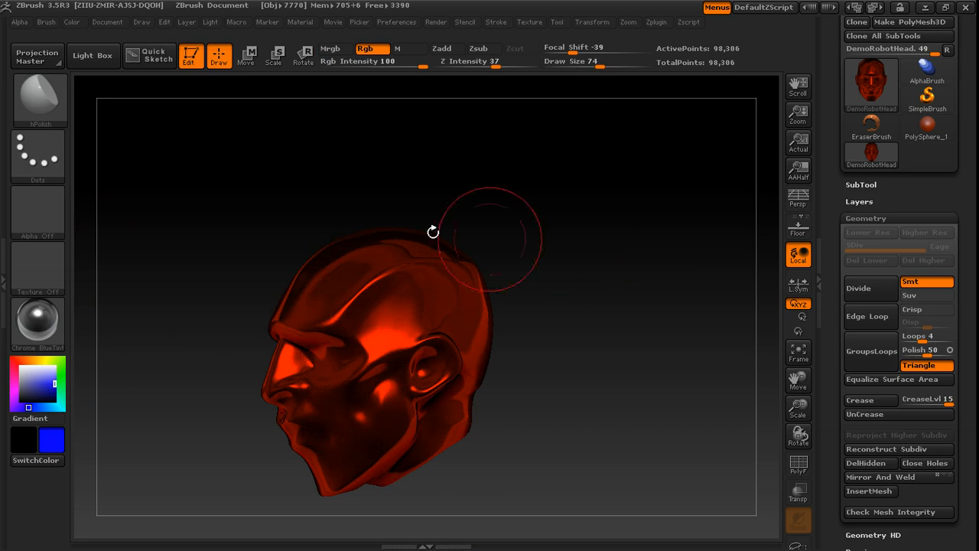
drag(334, 325, 394, 286)
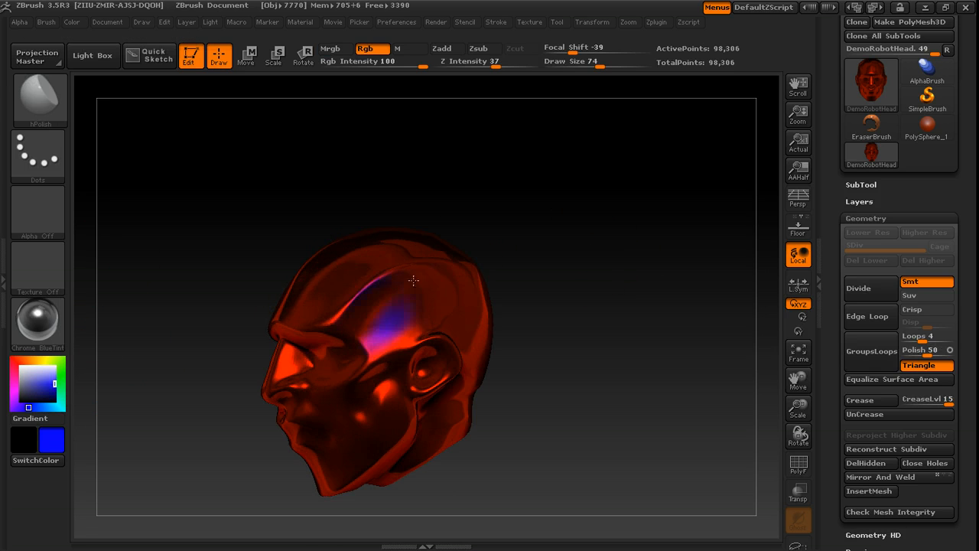
drag(521, 304, 434, 280)
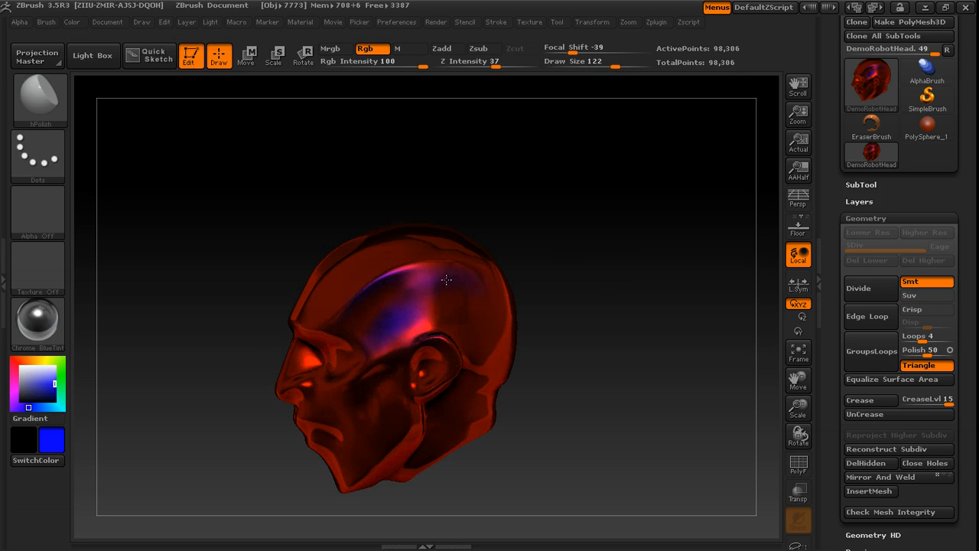
Step: Paint blue over the forehead and crown of the head with draw size 122
drag(533, 262, 604, 264)
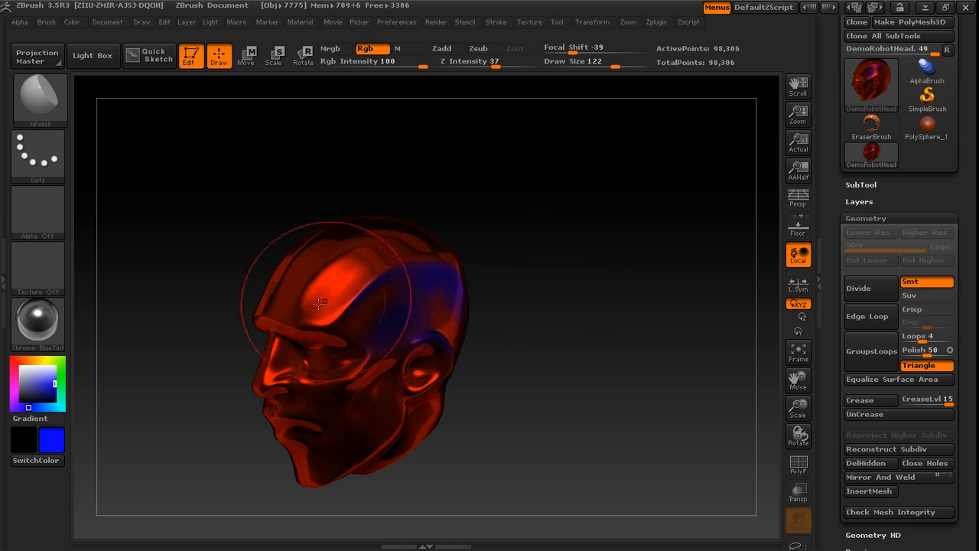
drag(385, 249, 356, 261)
drag(482, 251, 532, 295)
drag(304, 287, 358, 228)
drag(288, 270, 350, 266)
drag(488, 223, 367, 309)
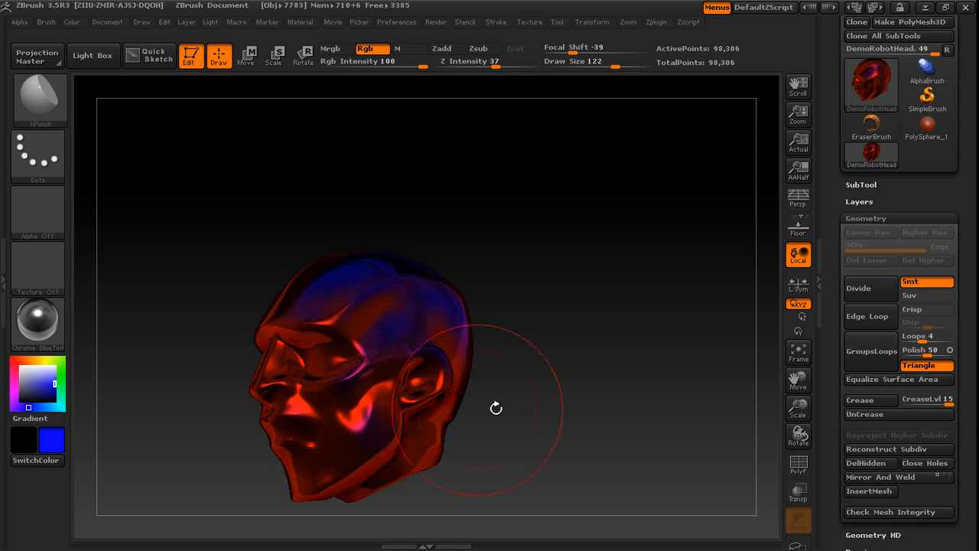
Step: Paint blue over the cheek, eye sockets and brow with progressively smaller brushes, down to draw size 63
alt+drag(454, 418, 455, 369)
key(bracketleft)
mouse_move(351, 377)
mouse_down()
mouse_move(306, 360)
mouse_move(356, 371)
mouse_up()
mouse_move(494, 362)
mouse_down()
mouse_move(405, 367)
mouse_move(482, 337)
mouse_up()
drag(551, 310, 681, 320)
key(bracketleft)
drag(260, 297, 356, 305)
mouse_move(467, 268)
alt+mouse_down()
mouse_move(494, 304)
mouse_move(444, 310)
alt+mouse_up()
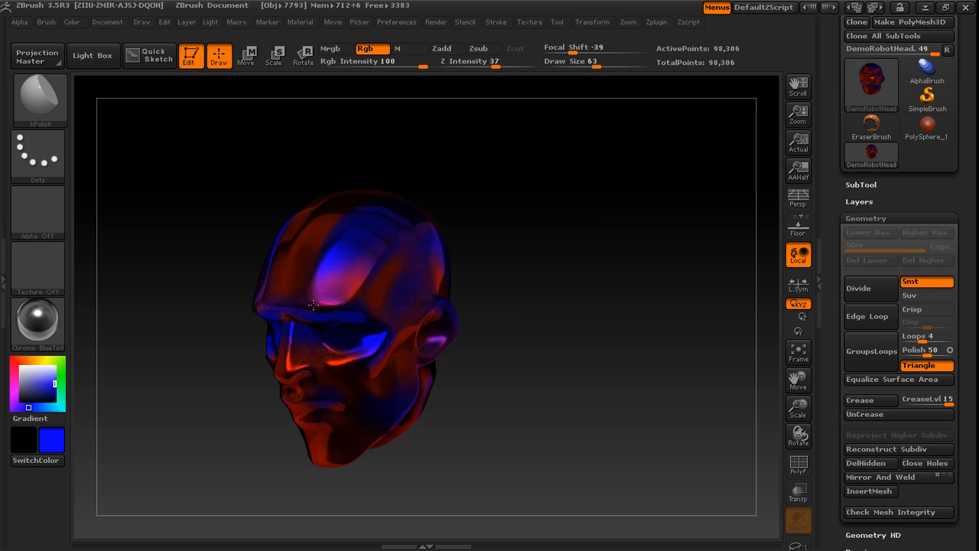
drag(553, 228, 402, 252)
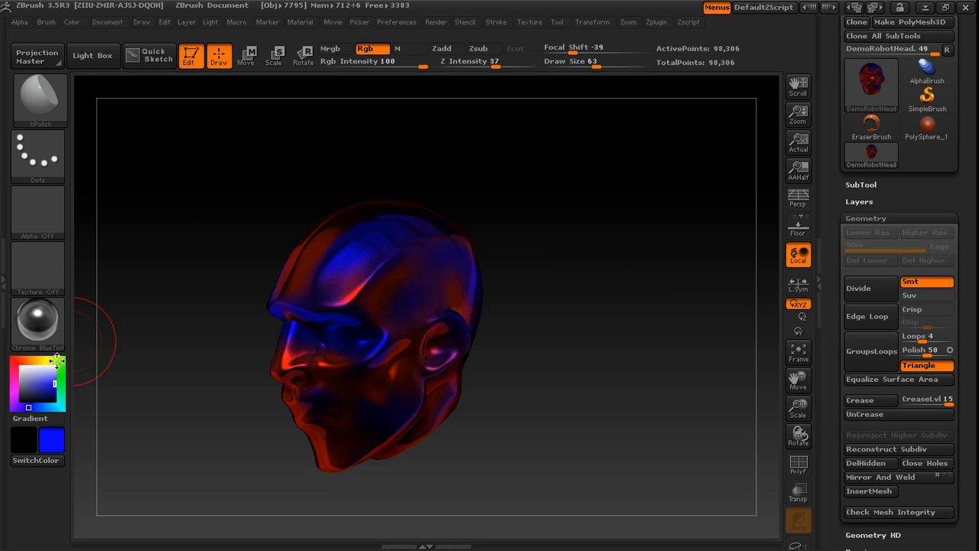
Step: Fill the head with white and BasicMaterial in Mrgb mode, and return to the Standard brush
click(37, 321)
click(168, 430)
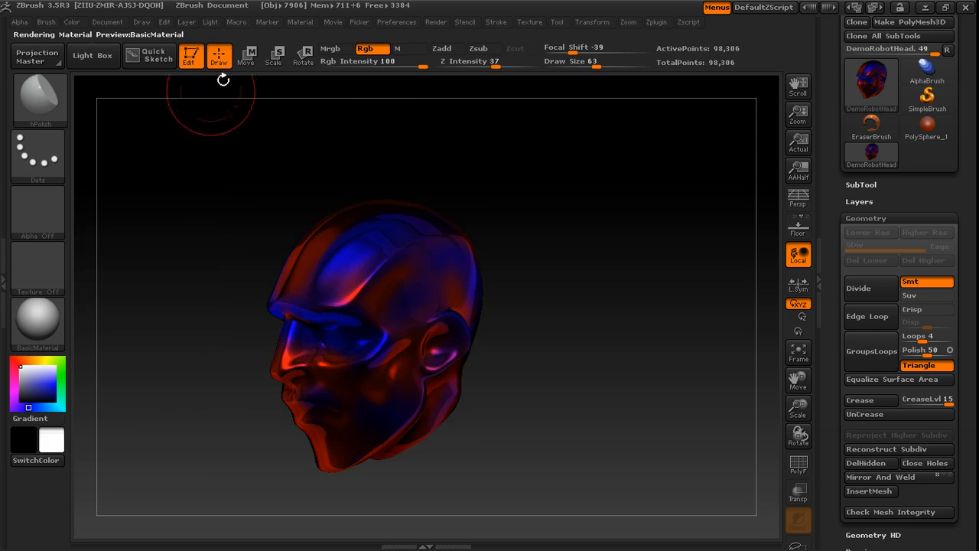
click(73, 21)
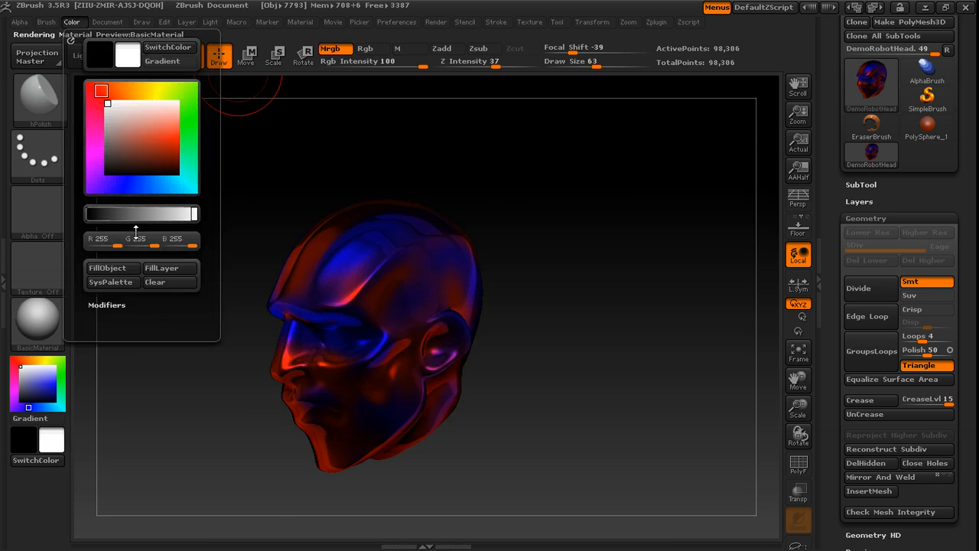
click(115, 268)
key(s)
mouse_move(577, 299)
mouse_down()
mouse_move(563, 299)
mouse_move(606, 299)
mouse_up()
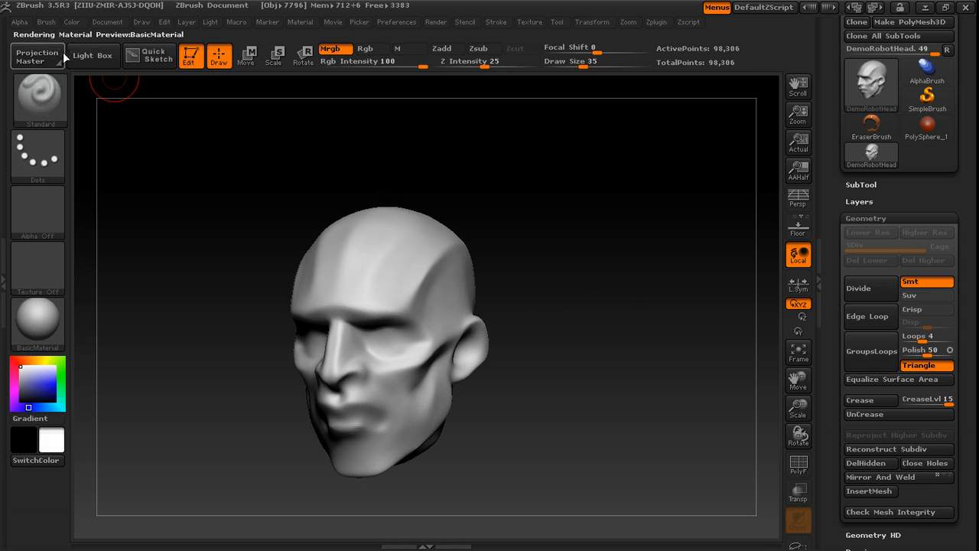
Step: Examine the Polypaint Mode options in the brush's Alpha and Texture settings
click(47, 23)
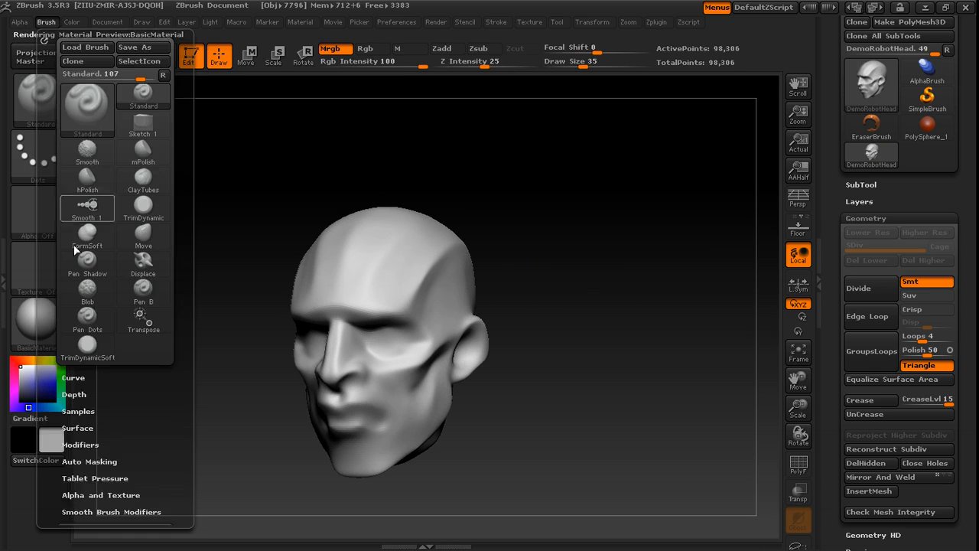
drag(46, 469, 89, 381)
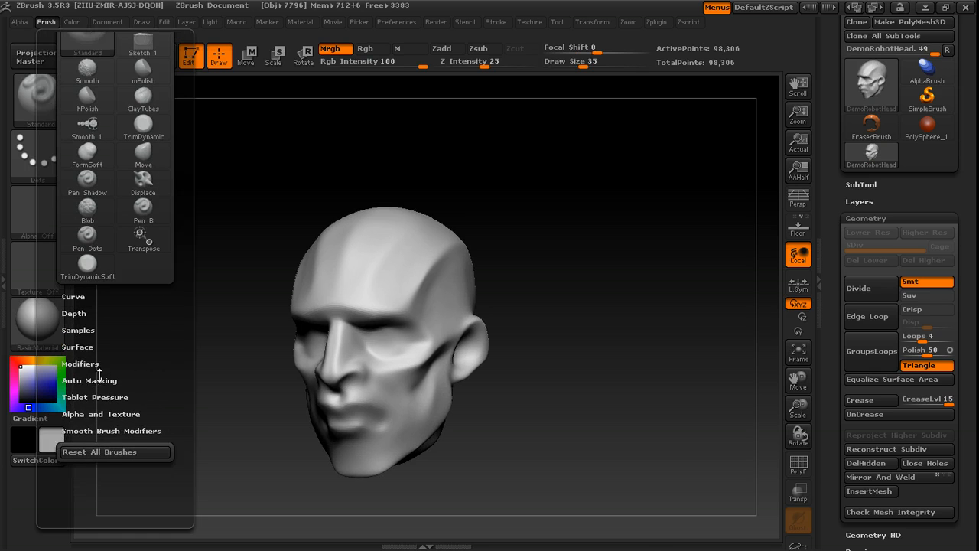
click(82, 414)
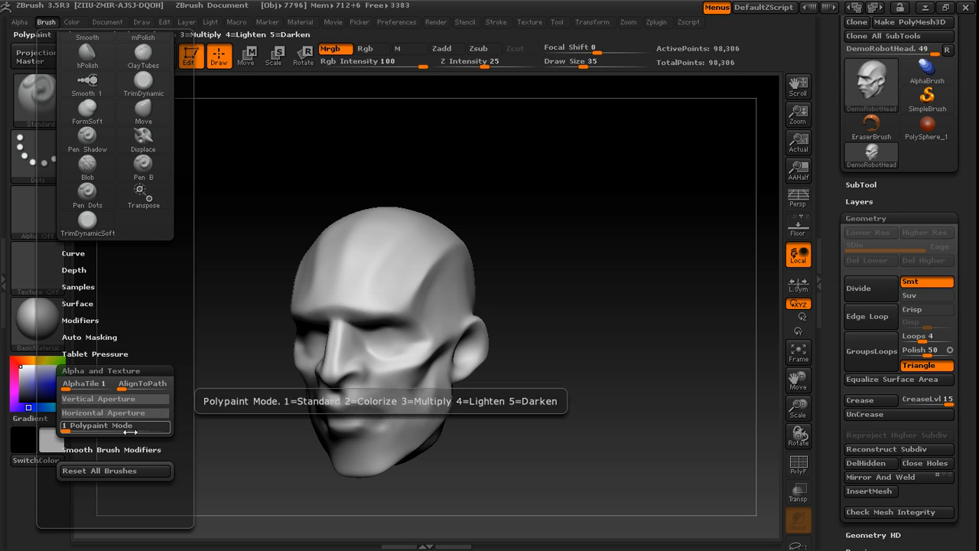
Step: Fill the head with dark blue (R 10, G 0, B 202) in Rgb mode, with the draw size at 24
mouse_move(599, 208)
mouse_down()
mouse_move(608, 210)
mouse_move(568, 220)
mouse_move(588, 232)
mouse_move(601, 212)
mouse_move(607, 227)
mouse_up()
key(s)
click(592, 217)
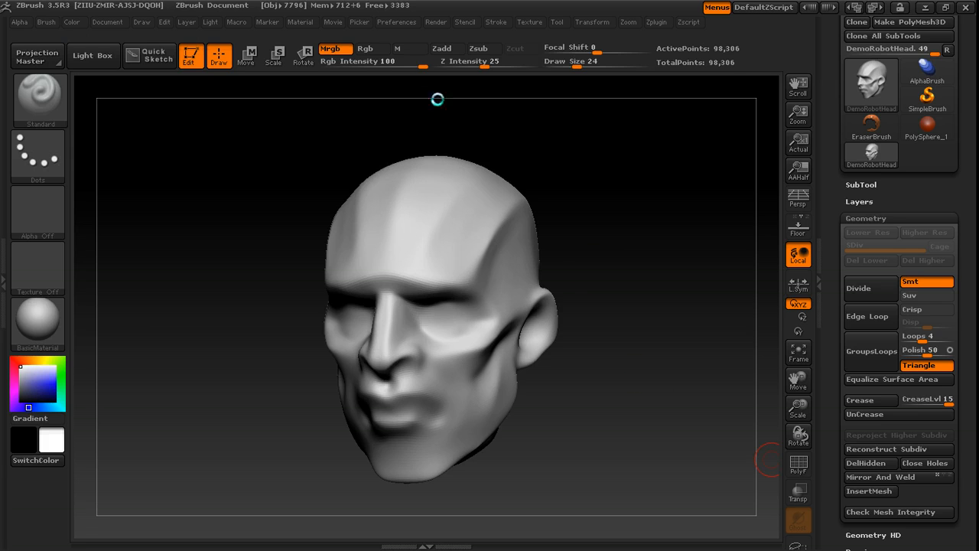
click(365, 49)
drag(44, 384, 75, 382)
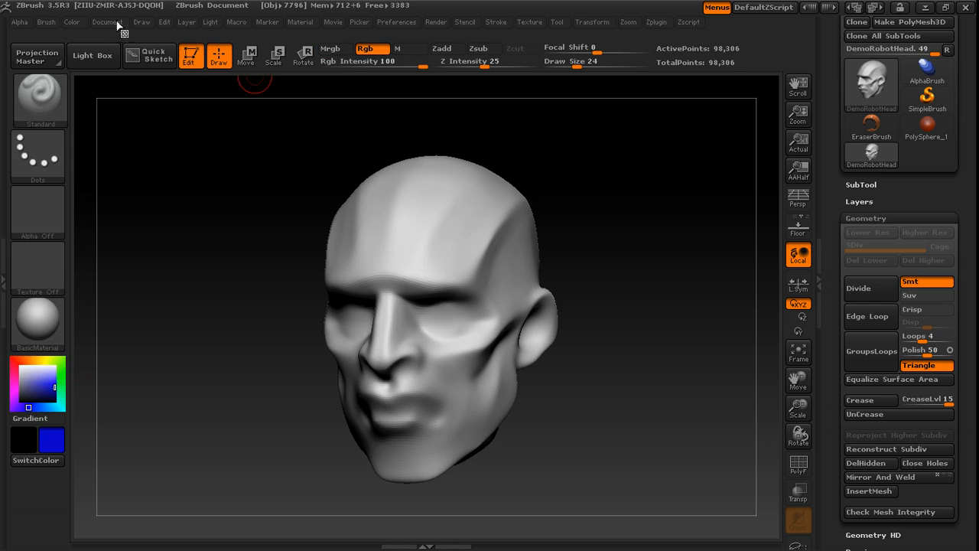
click(72, 23)
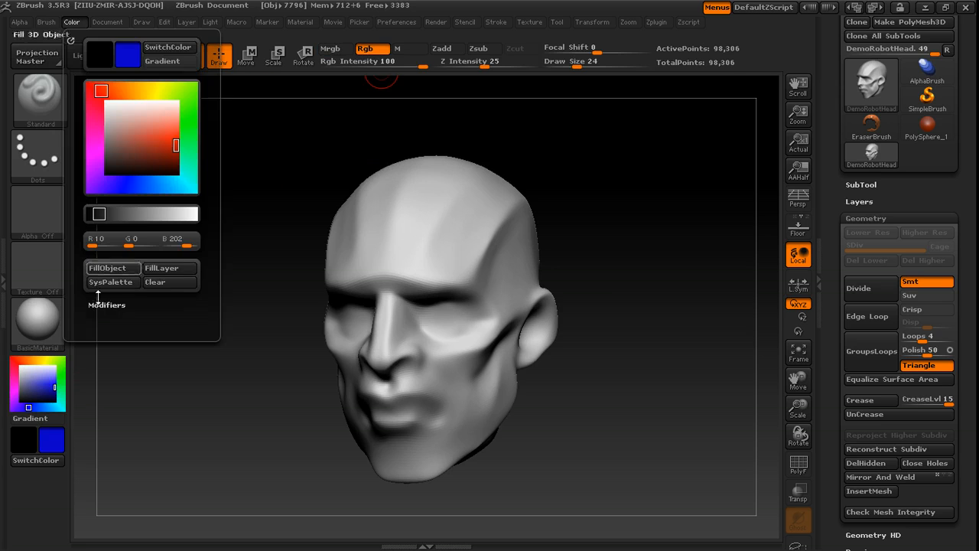
click(109, 269)
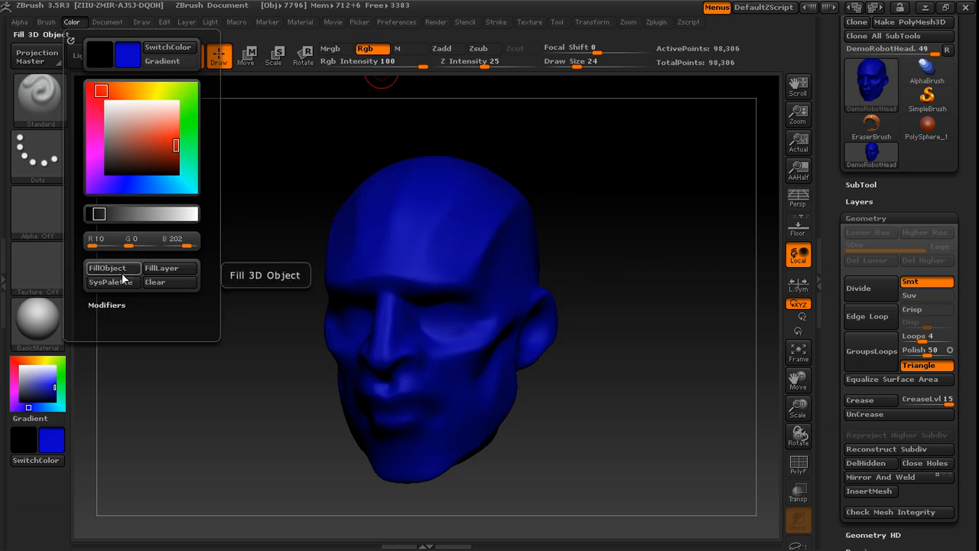
Step: Paint both eye sockets red with the Standard brush, using a draw size of about 29
click(14, 360)
drag(564, 273, 461, 270)
drag(508, 305, 452, 317)
key(s)
click(395, 334)
mouse_move(398, 337)
mouse_down()
mouse_move(411, 350)
mouse_move(385, 346)
mouse_up()
drag(564, 291, 597, 293)
key(s)
click(401, 332)
mouse_move(483, 308)
mouse_down()
mouse_move(512, 306)
mouse_move(438, 281)
mouse_up()
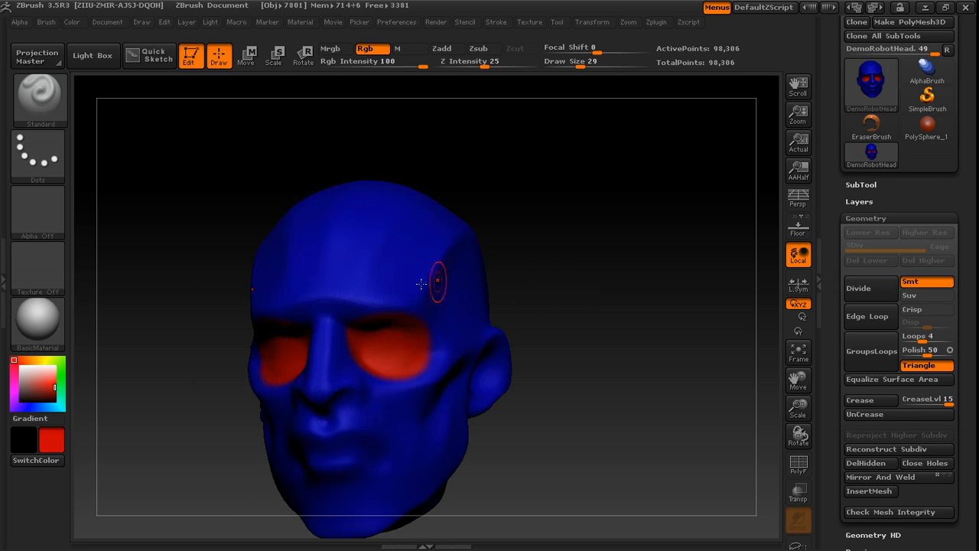
Step: Set the draw size to 34 and paint a red oval on the side of the skull above the ear
key(s)
click(380, 317)
drag(553, 284, 436, 297)
mouse_move(639, 216)
alt+mouse_down()
mouse_move(558, 249)
mouse_move(437, 256)
mouse_move(384, 280)
alt+mouse_up()
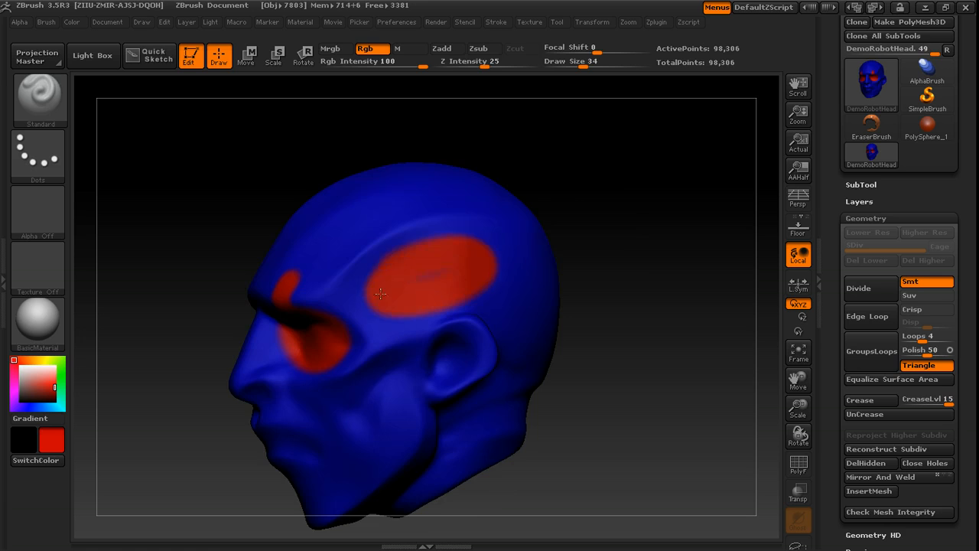
Step: Paint red stripes from above the eyes up the forehead with draw size 30
drag(629, 208, 551, 267)
drag(277, 365, 317, 300)
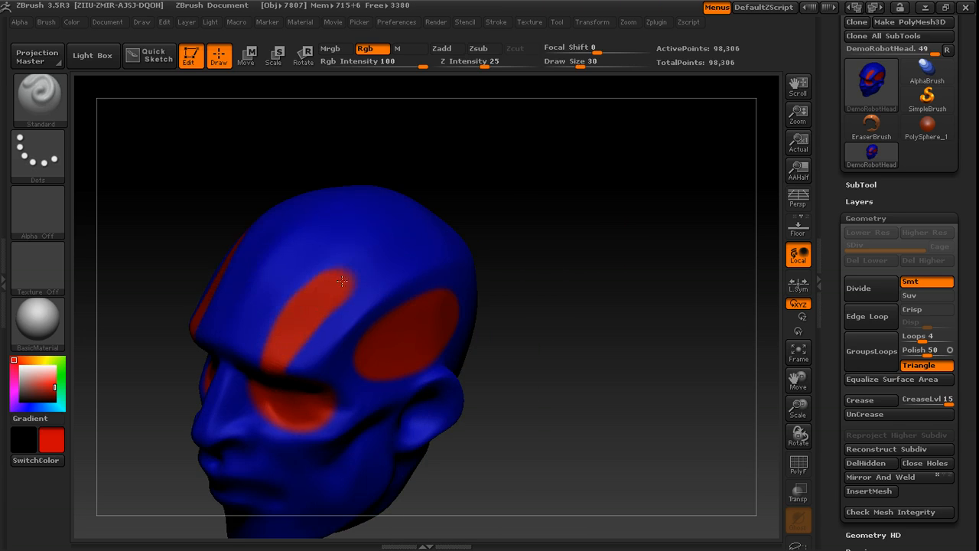
drag(639, 225, 531, 223)
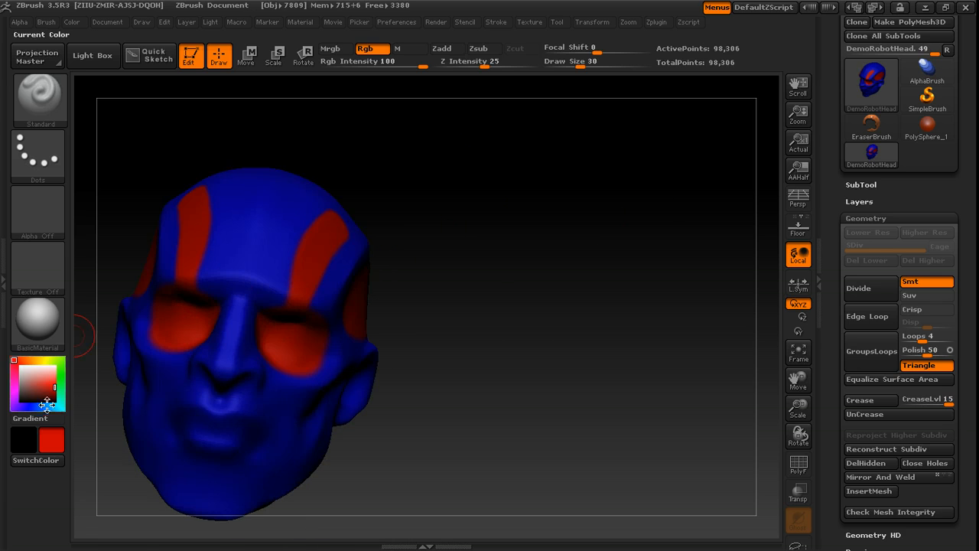
Step: Switch the colour to green and outline the red eye sockets with draw size 24
click(64, 371)
drag(569, 291, 597, 280)
key(bracketleft)
mouse_move(616, 195)
mouse_down()
mouse_move(528, 201)
mouse_move(490, 241)
mouse_move(535, 243)
mouse_up()
drag(337, 258, 311, 284)
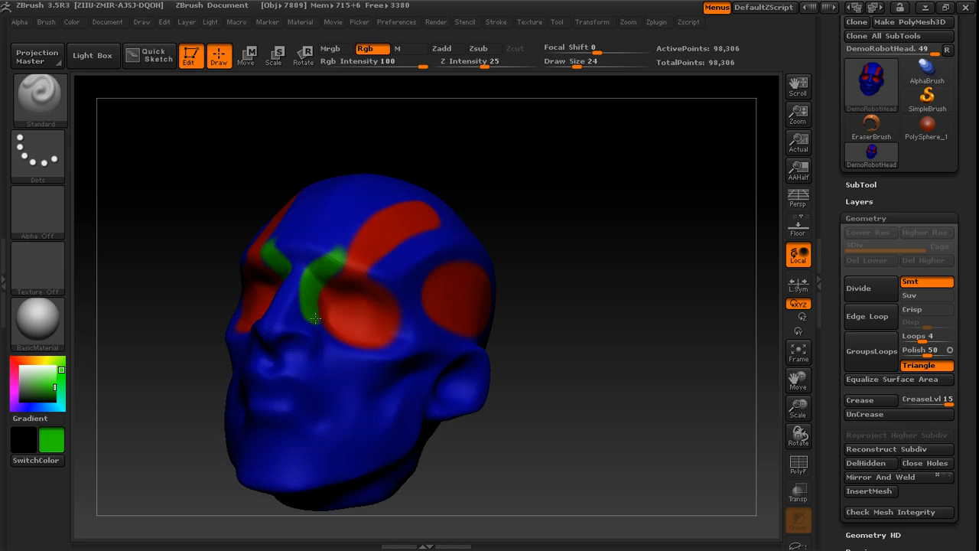
mouse_move(346, 341)
mouse_down()
mouse_move(401, 346)
mouse_move(398, 258)
mouse_up()
Step: Outline the red forehead stripes in green and join both sides with a green band across the brow
drag(536, 201, 487, 219)
mouse_move(329, 258)
mouse_down()
mouse_move(389, 199)
mouse_move(447, 179)
mouse_up()
drag(621, 175, 571, 186)
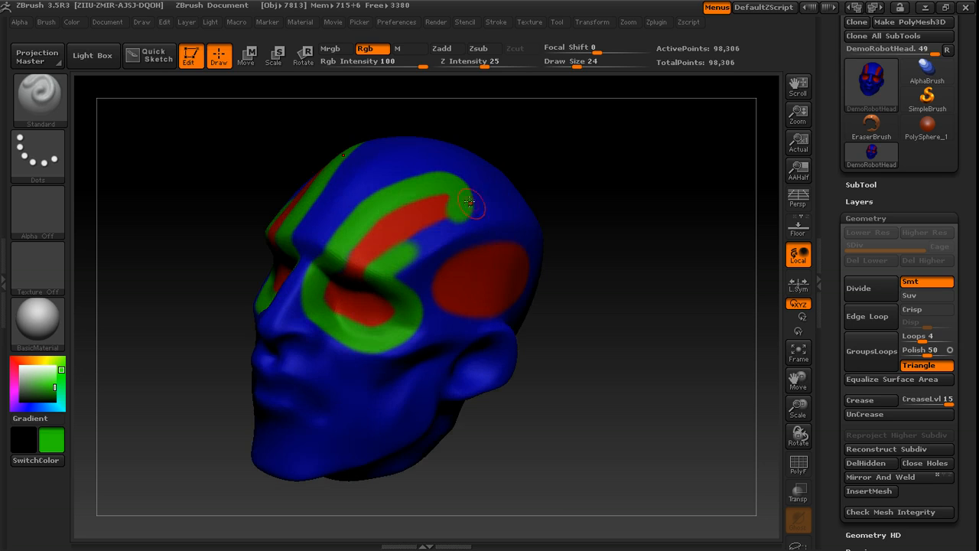
drag(450, 217, 387, 248)
mouse_move(601, 217)
mouse_down()
mouse_move(547, 224)
mouse_move(581, 228)
mouse_move(583, 244)
mouse_move(570, 243)
mouse_up()
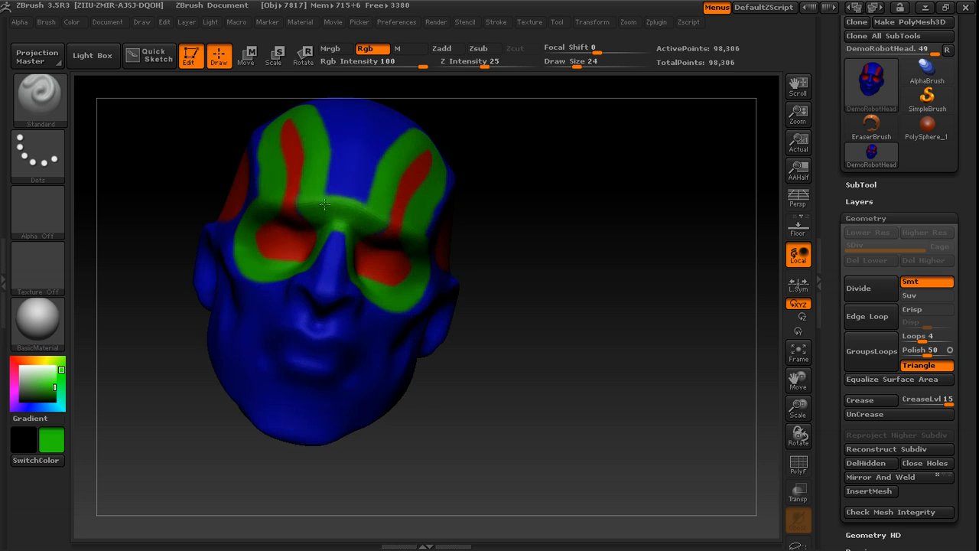
Step: Set the draw size to 35 and paint green on the side of the skull
mouse_move(566, 206)
mouse_down()
mouse_move(569, 199)
mouse_move(516, 247)
mouse_move(163, 329)
mouse_move(153, 437)
mouse_move(485, 242)
mouse_move(528, 269)
mouse_move(374, 313)
mouse_up()
key(s)
click(322, 314)
mouse_move(282, 302)
mouse_down()
mouse_move(339, 326)
mouse_move(294, 315)
mouse_move(286, 301)
mouse_up()
key(s)
drag(286, 301, 280, 301)
mouse_move(404, 297)
mouse_down()
mouse_move(566, 280)
mouse_move(618, 255)
mouse_move(354, 299)
mouse_up()
drag(521, 297, 617, 257)
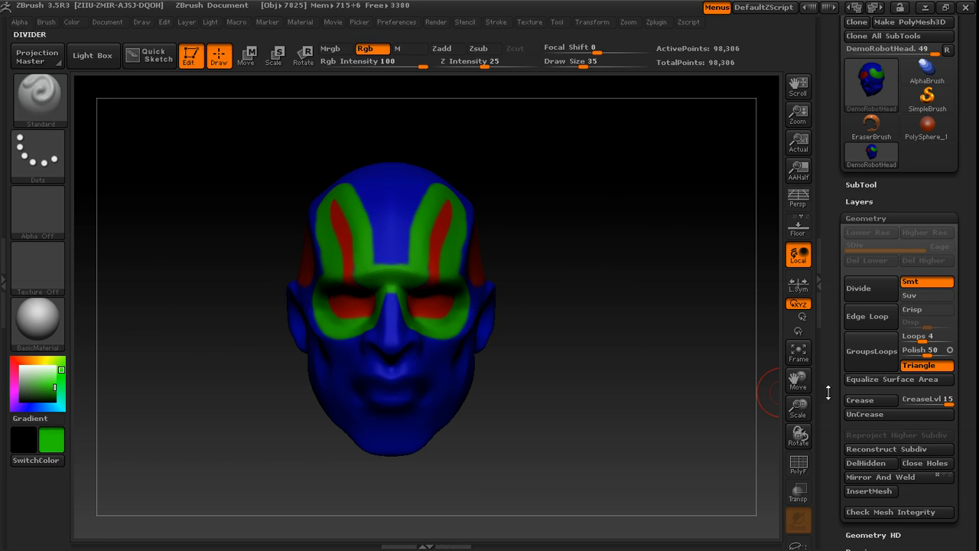
Step: Create polygroups on the head from its blue, red and green polypaint
scroll(824, 406, down, 1)
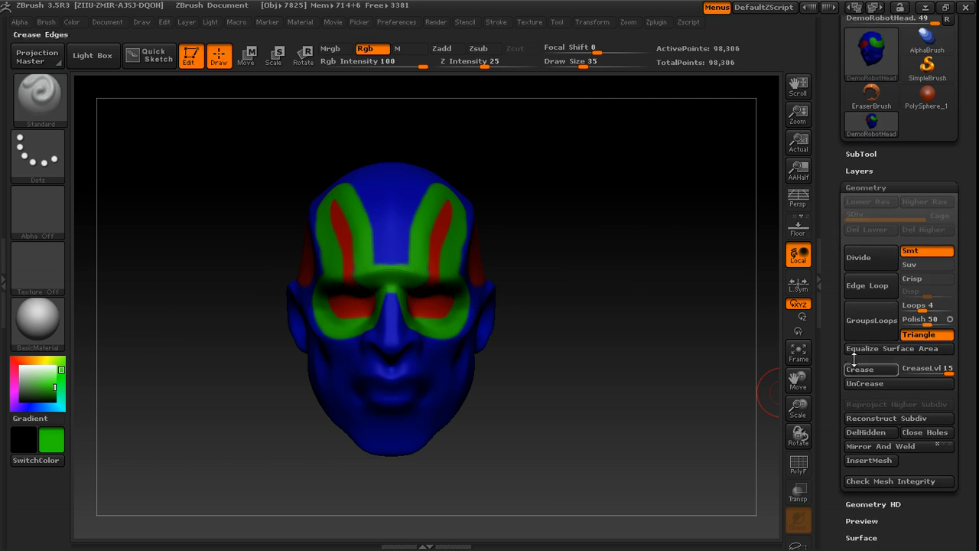
click(866, 188)
scroll(841, 245, down, 2)
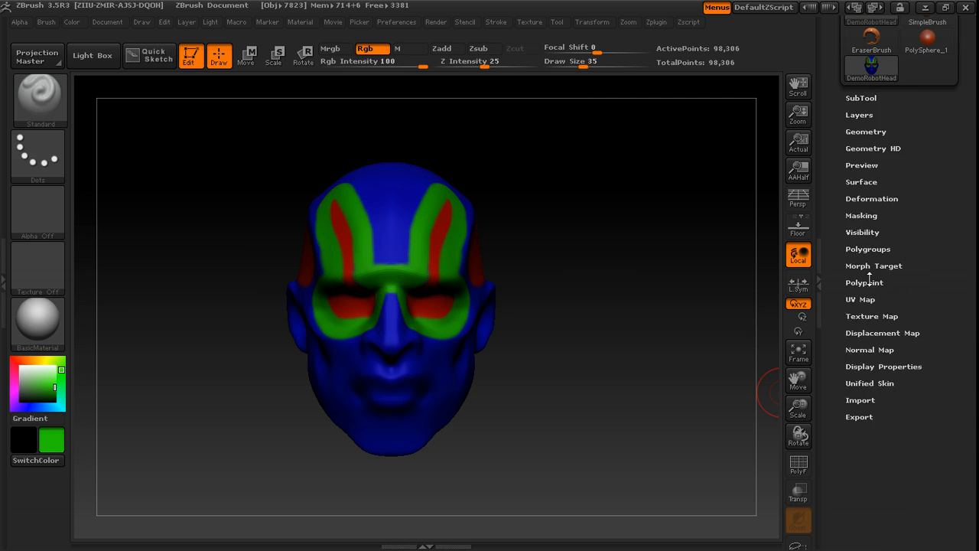
click(867, 282)
click(866, 282)
click(868, 249)
scroll(880, 299, down, 1)
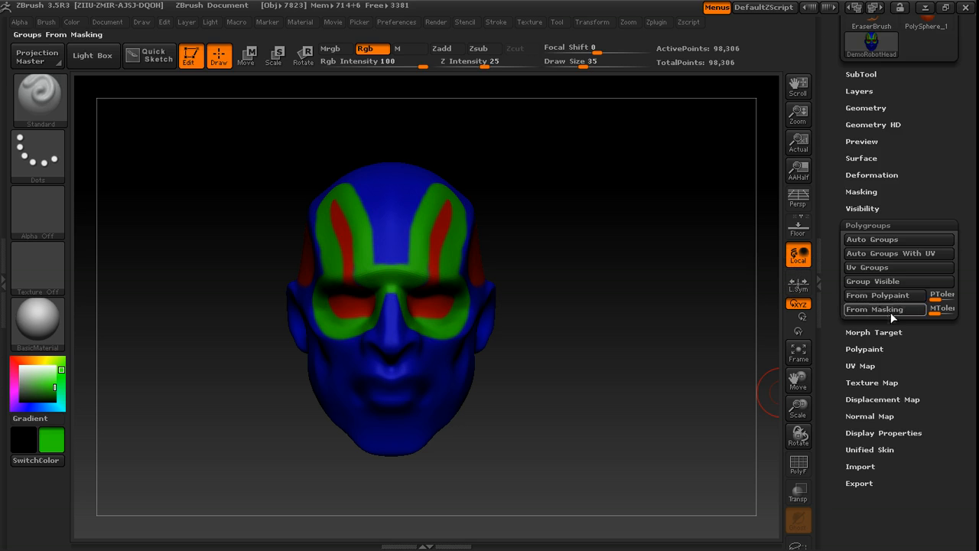
Step: Turn off the polypaint display for the DemoRobotHead subtool and set the active colour to white
drag(836, 227, 817, 387)
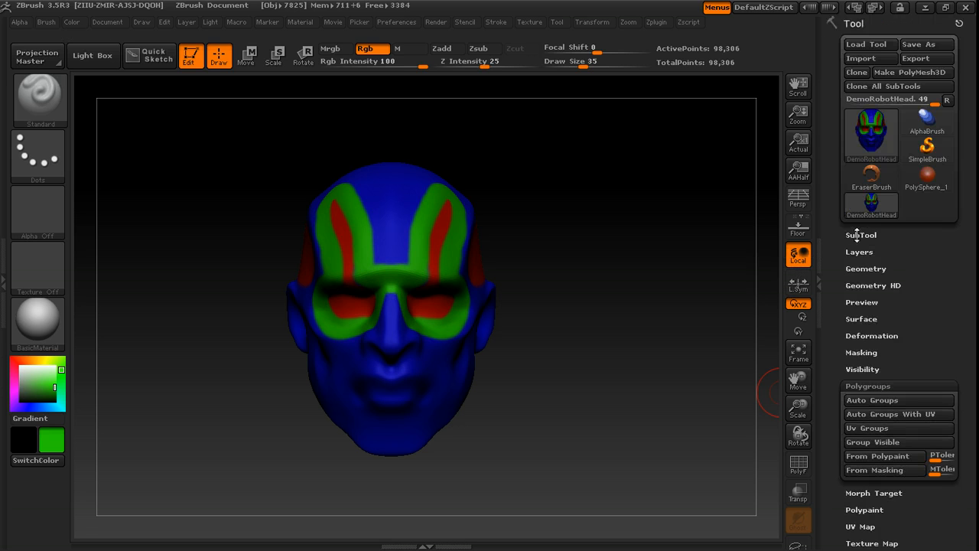
click(857, 236)
drag(833, 228, 832, 274)
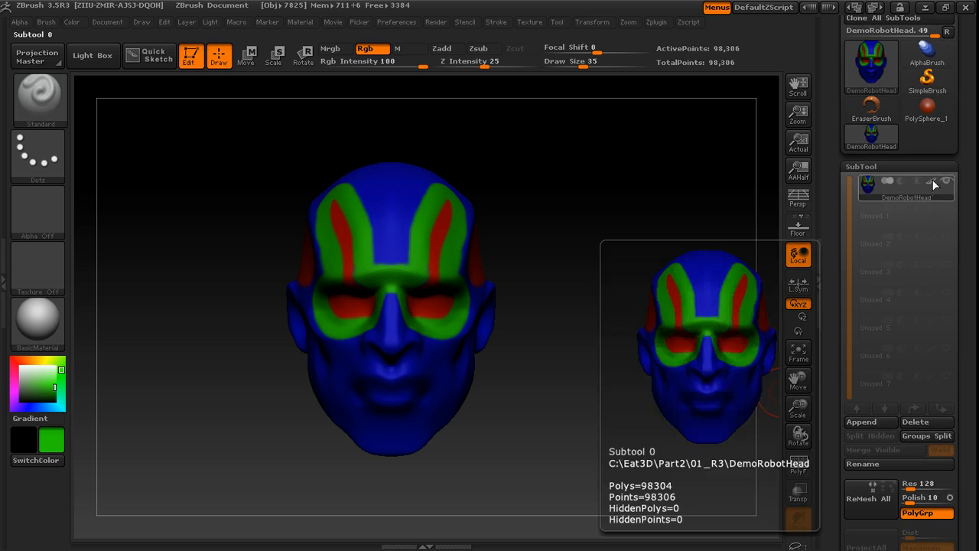
click(932, 183)
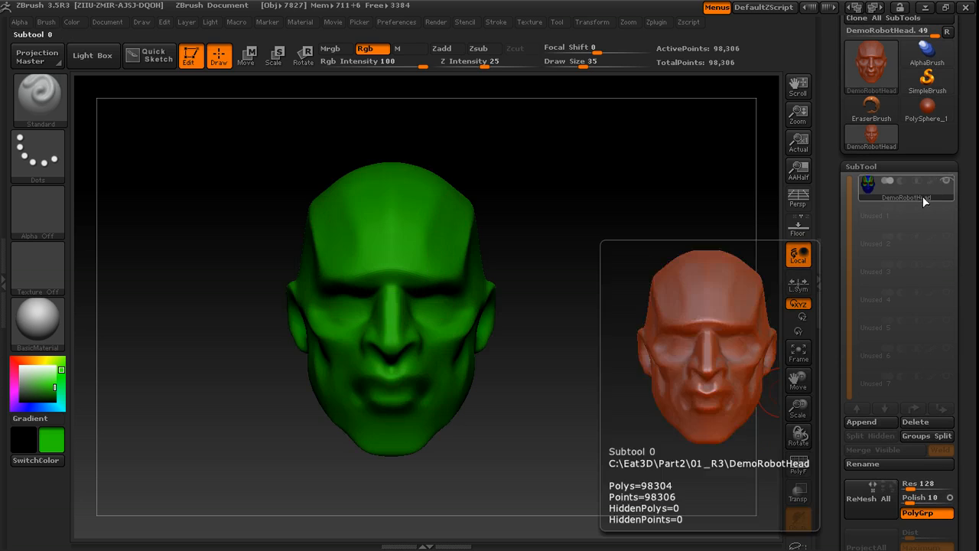
click(21, 367)
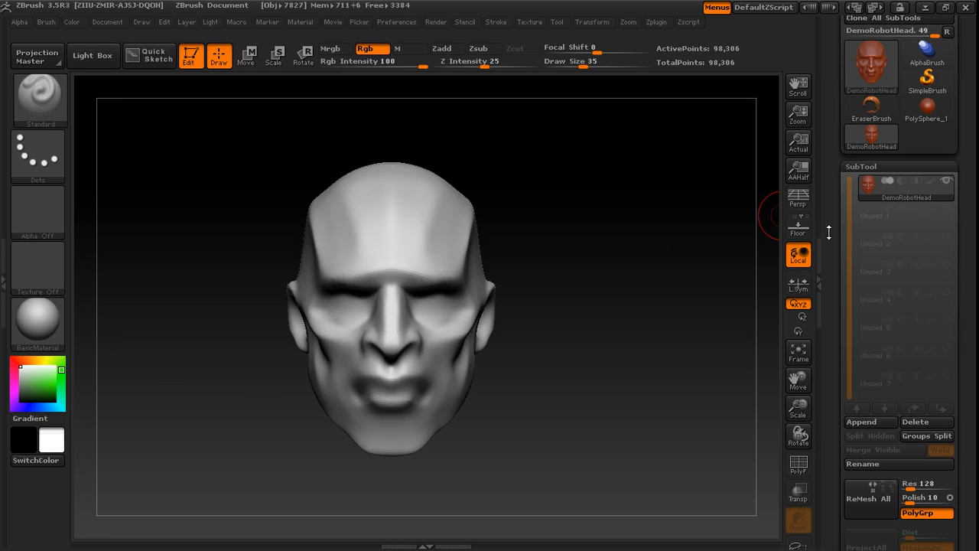
Step: Show the wireframe and inspect the polygroups by isolating them and restoring the full head
click(798, 463)
mouse_move(618, 299)
mouse_down()
mouse_move(586, 283)
mouse_move(650, 300)
mouse_up()
drag(558, 291, 578, 252)
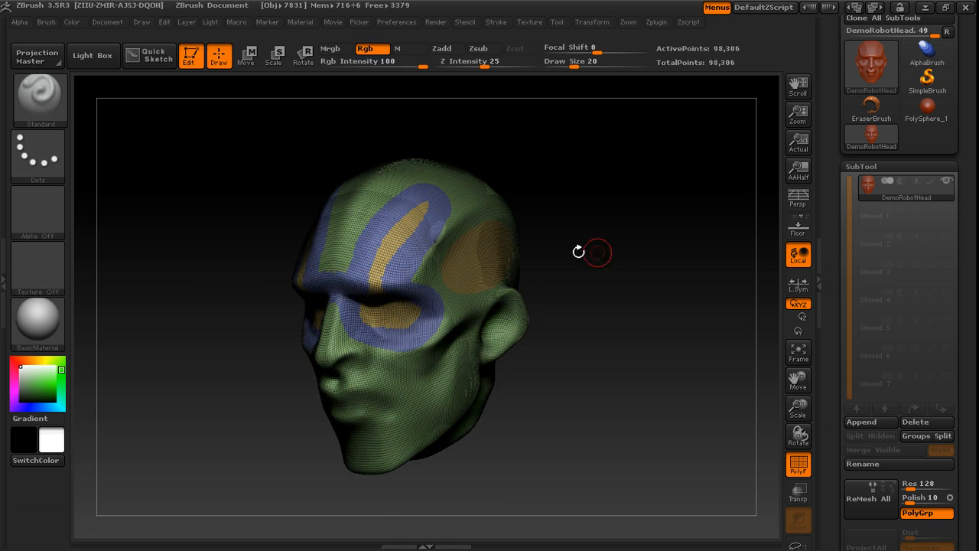
ctrl+shift+click(467, 320)
drag(618, 299, 419, 300)
ctrl+shift+click(635, 304)
ctrl+shift+click(420, 300)
drag(466, 271, 649, 305)
ctrl+shift+click(649, 305)
drag(684, 273, 656, 306)
Step: Hide the wireframe, isolate and mask the polygroup of stripes, eye sockets and temples, and show the whole head again
click(798, 464)
mouse_move(666, 345)
shift+mouse_down()
mouse_move(660, 306)
mouse_move(669, 337)
mouse_move(582, 342)
shift+mouse_up()
ctrl+shift+click(413, 351)
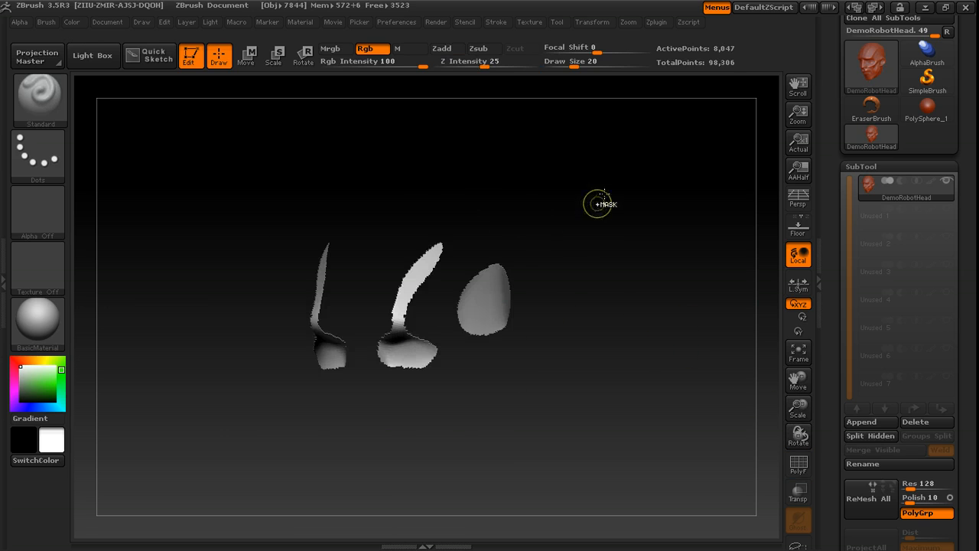
ctrl+click(621, 185)
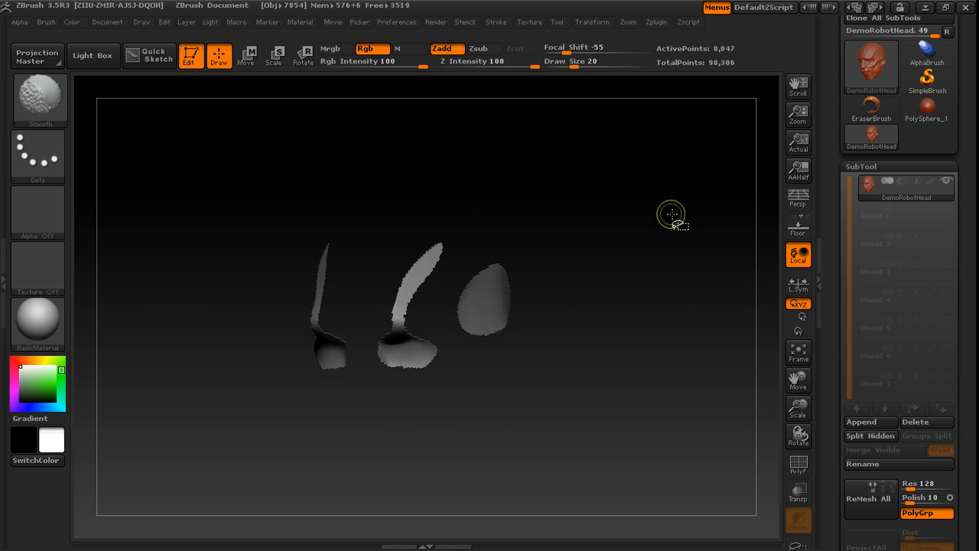
ctrl+shift+click(672, 211)
Step: Enable Zadd and try sculpting around the masked brow with draw size 53, then clear the mask
mouse_move(691, 221)
mouse_down()
mouse_move(429, 282)
mouse_move(404, 313)
mouse_move(459, 341)
mouse_up()
click(446, 48)
mouse_move(646, 272)
mouse_down()
mouse_move(656, 267)
mouse_move(639, 317)
mouse_up()
drag(565, 277, 489, 299)
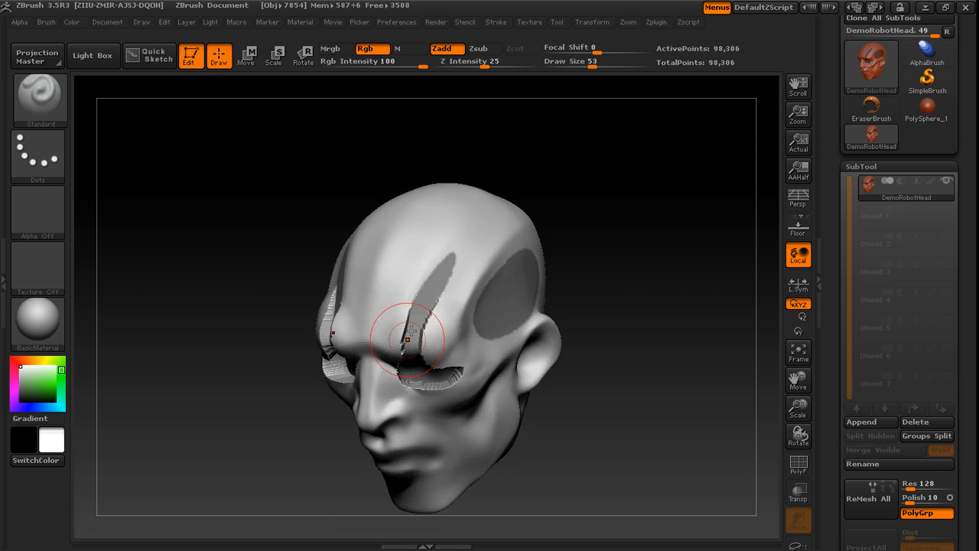
drag(588, 284, 645, 254)
ctrl+drag(665, 342, 742, 362)
Step: Show the wireframe, run GroupsLoops with 4 loops and Polish 50, and examine the polygroup borders
key(s)
drag(681, 353, 677, 353)
click(794, 470)
mouse_move(723, 375)
alt+mouse_down()
mouse_move(722, 454)
mouse_move(733, 375)
alt+mouse_up()
drag(828, 385, 837, 267)
click(848, 392)
drag(840, 395, 840, 337)
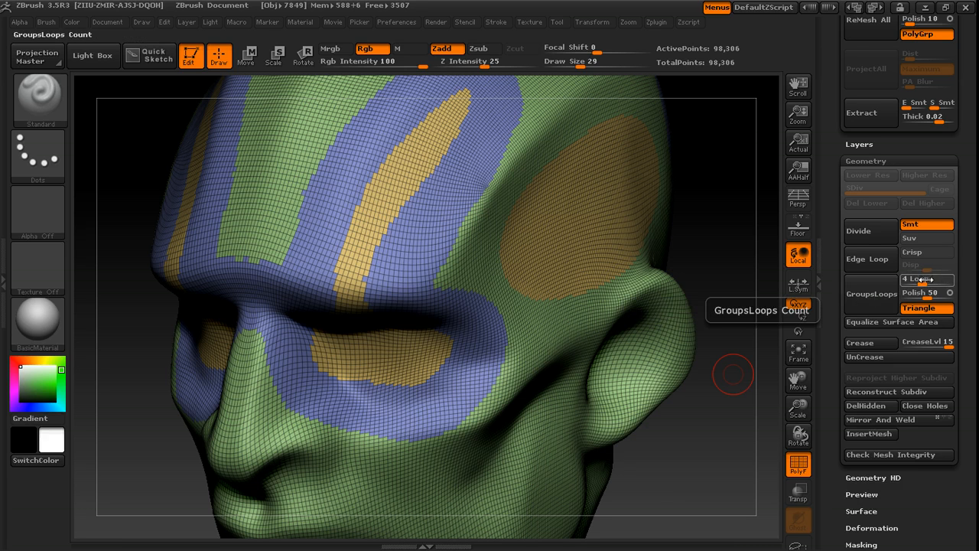
click(877, 295)
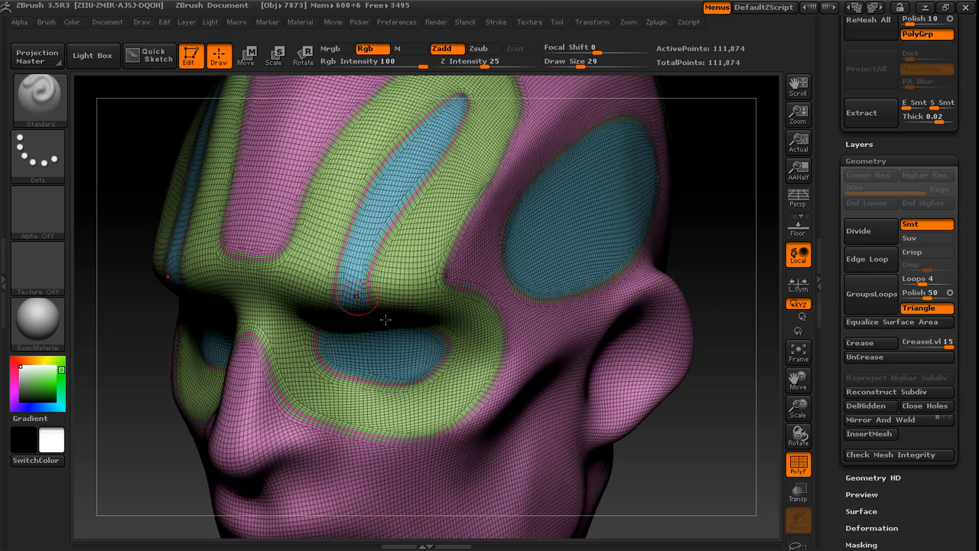
alt+drag(706, 258, 677, 270)
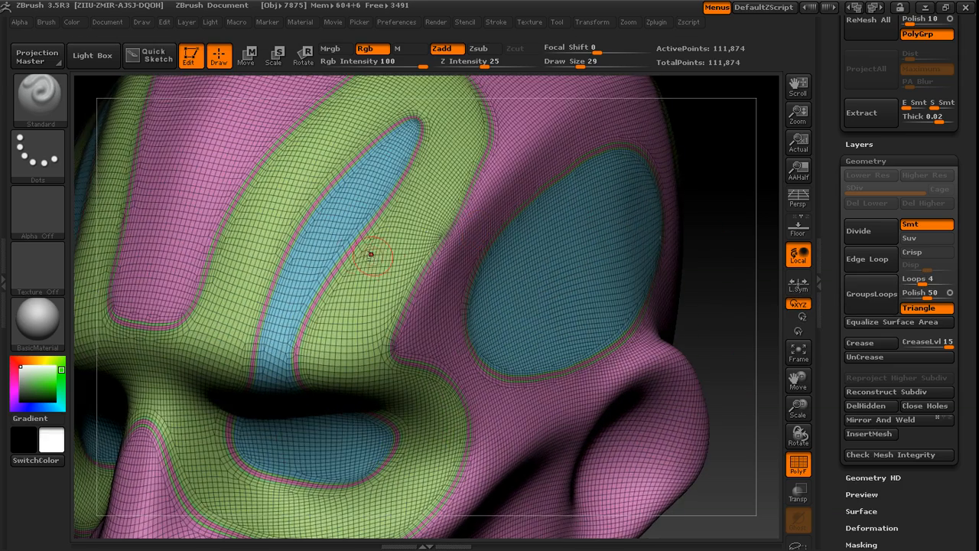
alt+drag(739, 284, 707, 260)
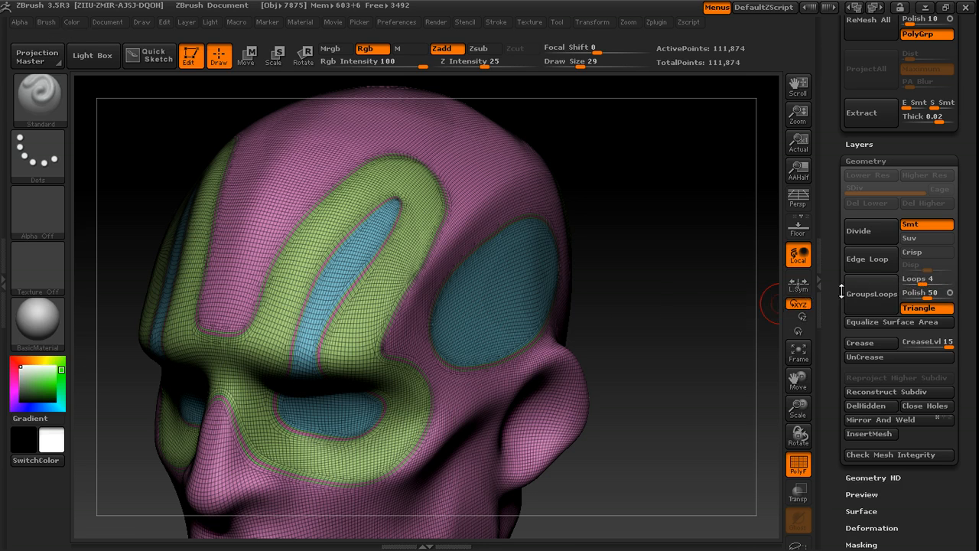
Step: Undo the group loops, try GroupsLoops with 0 loops, and toggle its Triangle option off and on
click(895, 291)
drag(899, 287, 884, 289)
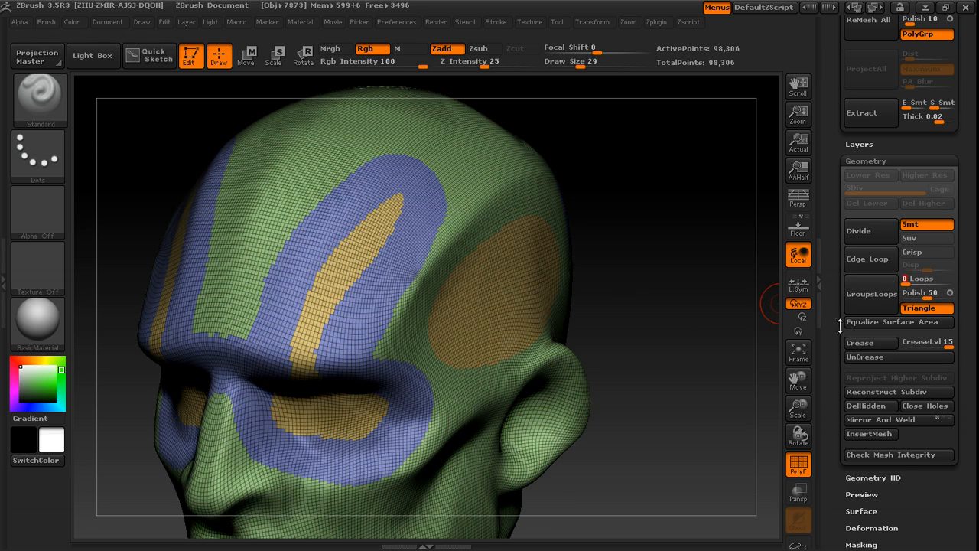
alt+drag(686, 242, 718, 356)
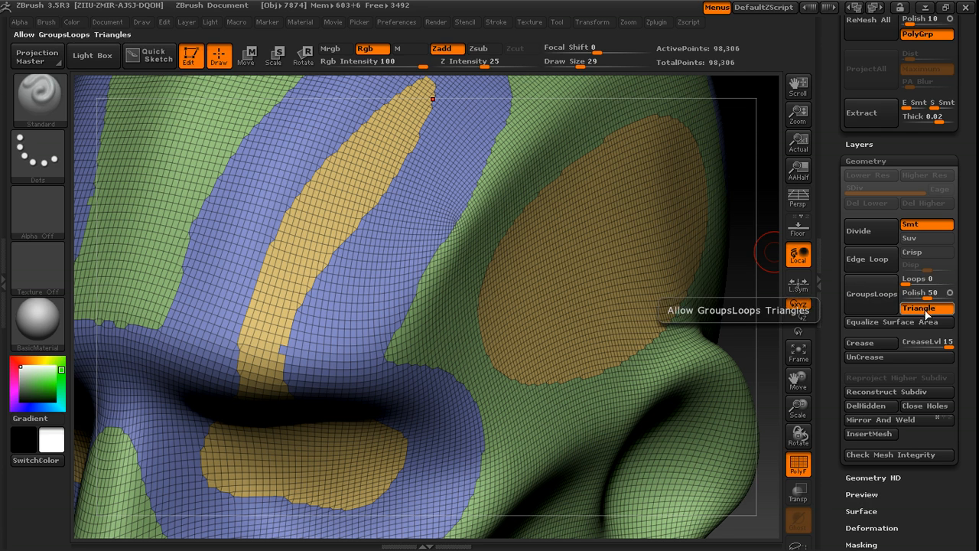
click(928, 309)
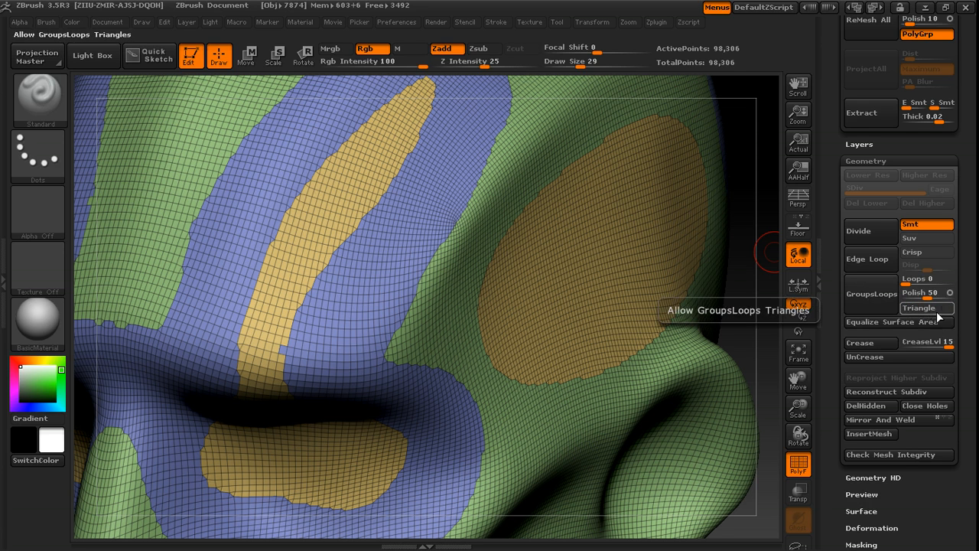
click(935, 308)
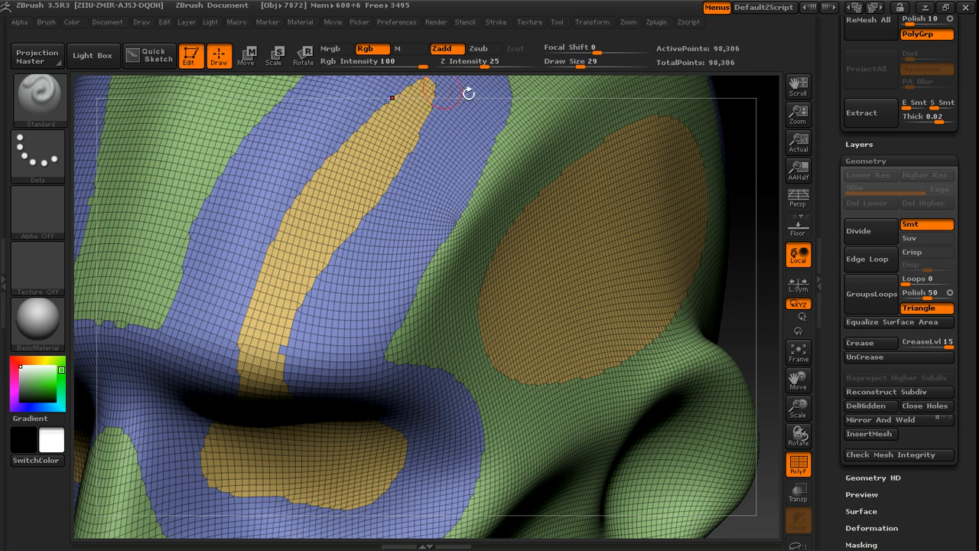
Step: Undo the zero-loop polish and run GroupsLoops with 4 loops, Polish 50 and Triangle on
click(882, 291)
drag(908, 279, 916, 279)
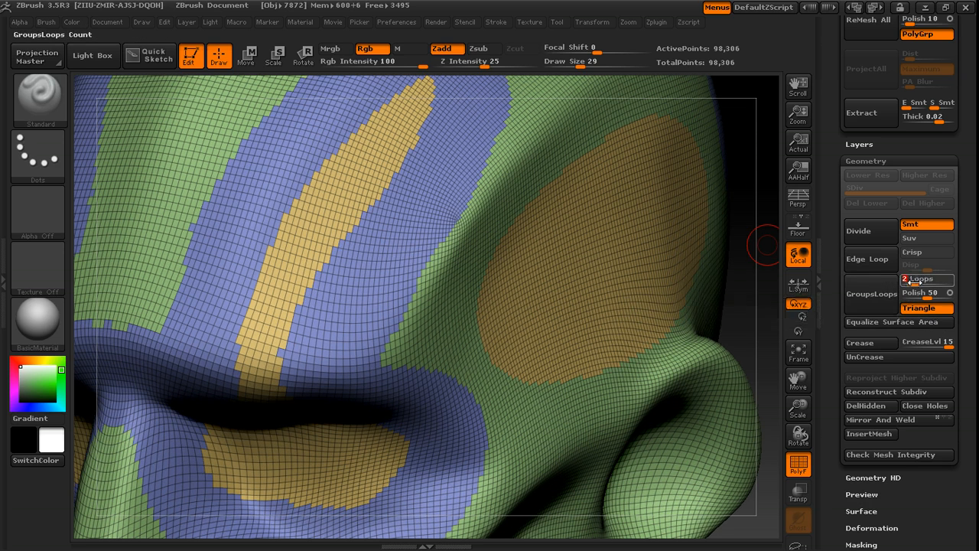
click(870, 300)
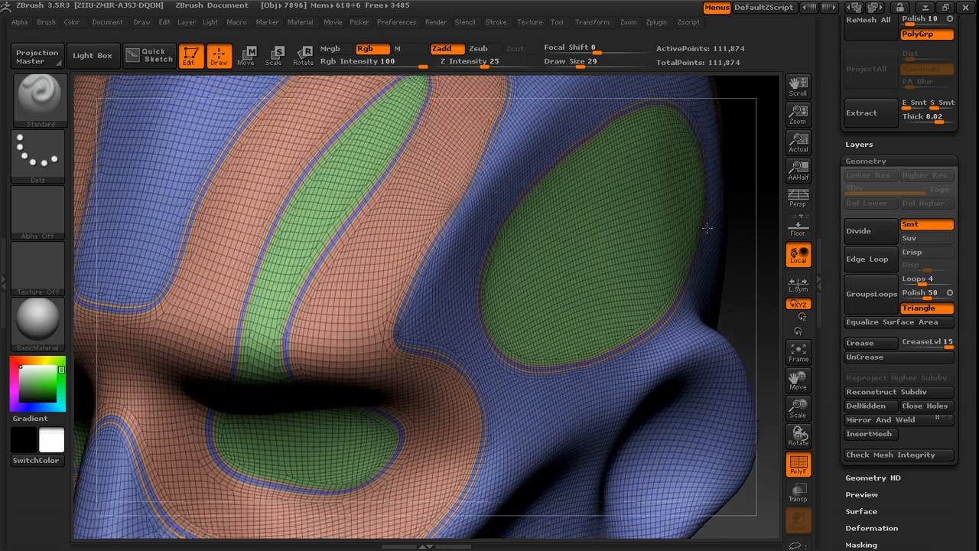
key(f)
drag(693, 264, 749, 270)
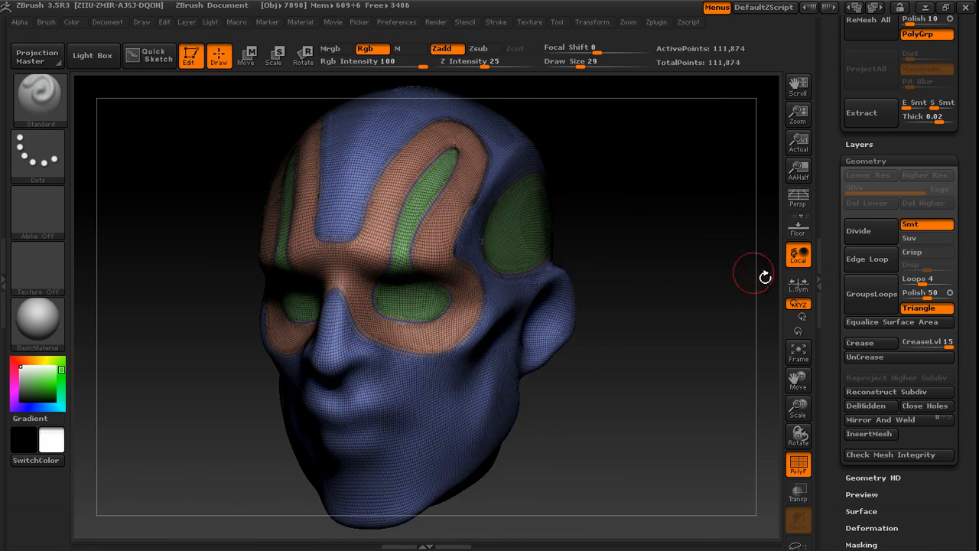
Step: Hide the wireframe, try a Zadd stroke over the face with draw size 88, and undo it
click(798, 462)
key(bracketright)
key(bracketright)
key(bracketright)
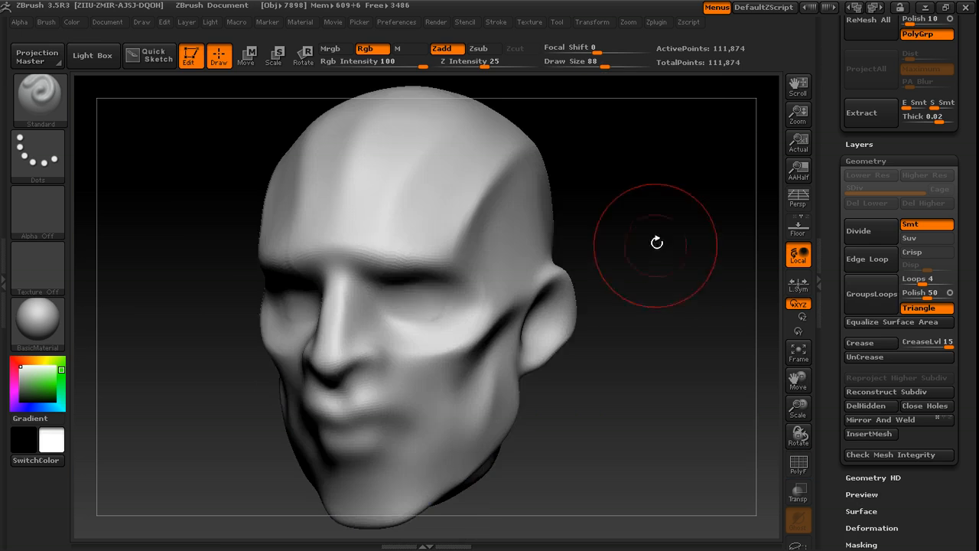
alt+drag(656, 246, 654, 286)
mouse_move(394, 326)
mouse_down()
mouse_move(406, 344)
mouse_move(431, 278)
mouse_move(430, 395)
mouse_up()
mouse_move(604, 306)
mouse_down()
mouse_move(658, 251)
mouse_move(595, 262)
mouse_move(702, 266)
mouse_move(601, 271)
mouse_move(642, 292)
mouse_move(668, 261)
mouse_up()
key(ctrl+z)
Step: Set the draw size to 30, isolate and mask the polygroup border loops, and show the whole head again
key(s)
mouse_move(668, 261)
mouse_down()
mouse_move(635, 253)
mouse_move(656, 271)
mouse_up()
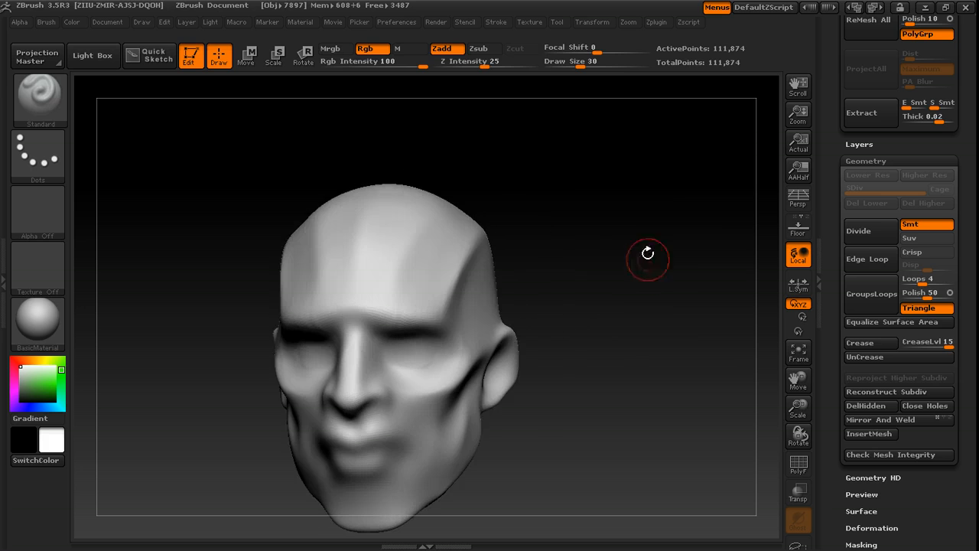
ctrl+shift+click(536, 299)
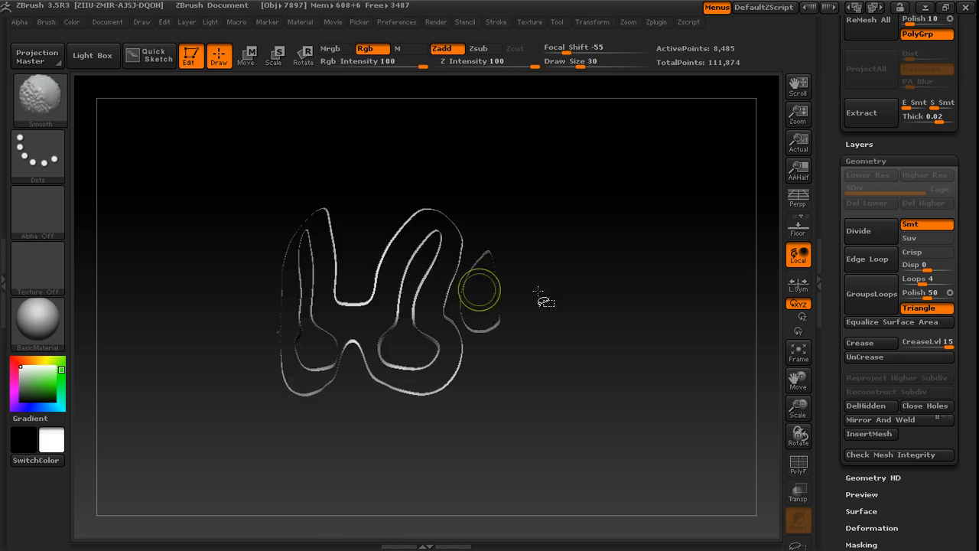
drag(627, 298, 606, 281)
drag(641, 252, 634, 278)
ctrl+shift+click(655, 271)
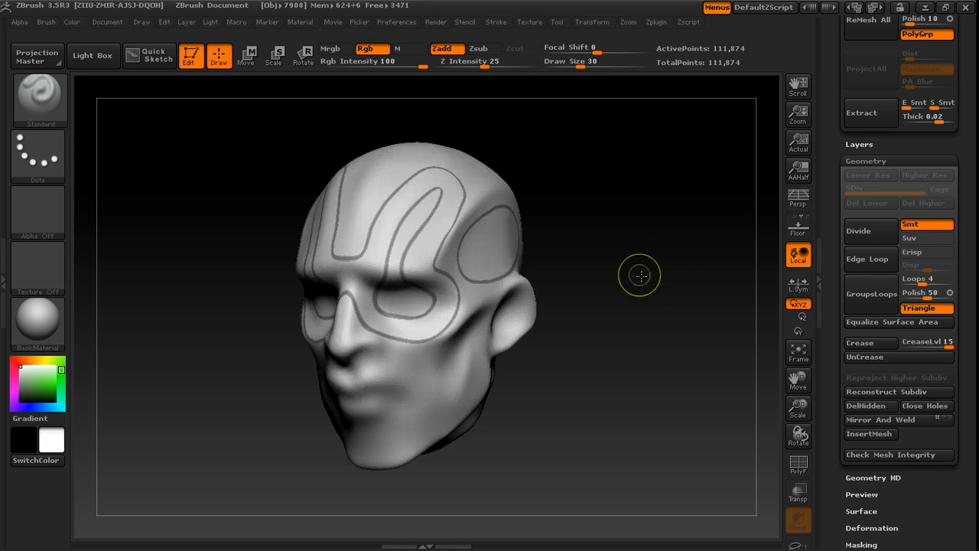
Step: Invert the mask, try the Inflat deformation on the border loops, then undo it and clear the mask
drag(827, 397, 885, 293)
drag(825, 388, 885, 210)
click(879, 212)
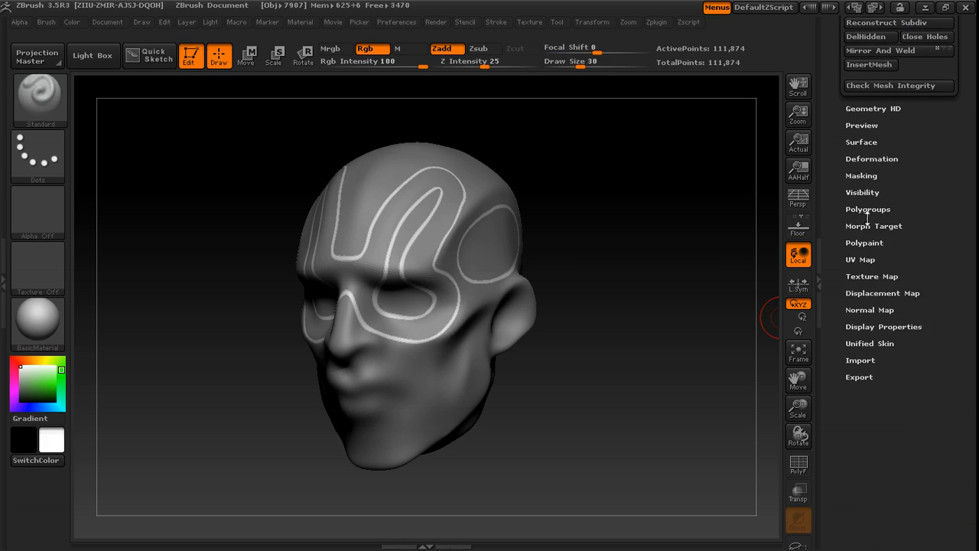
click(863, 159)
click(906, 436)
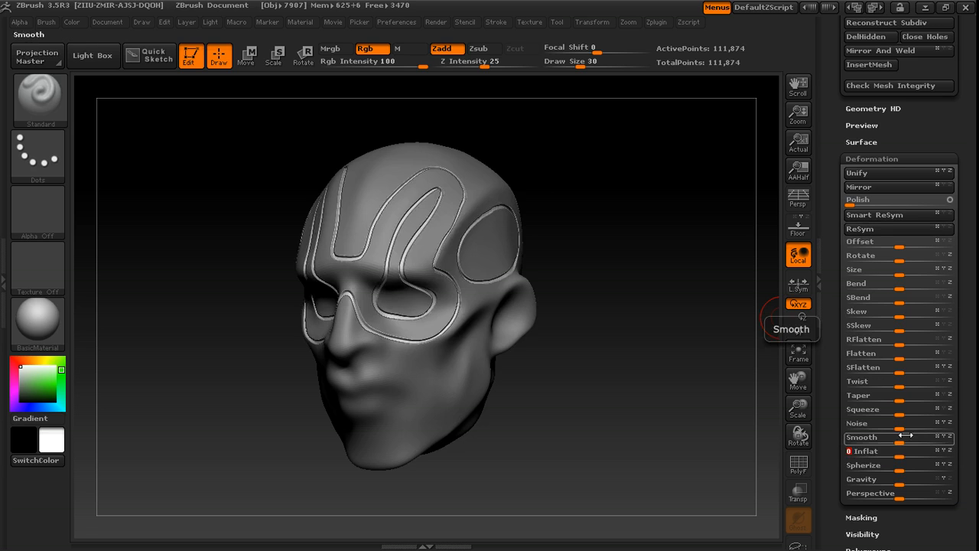
click(906, 437)
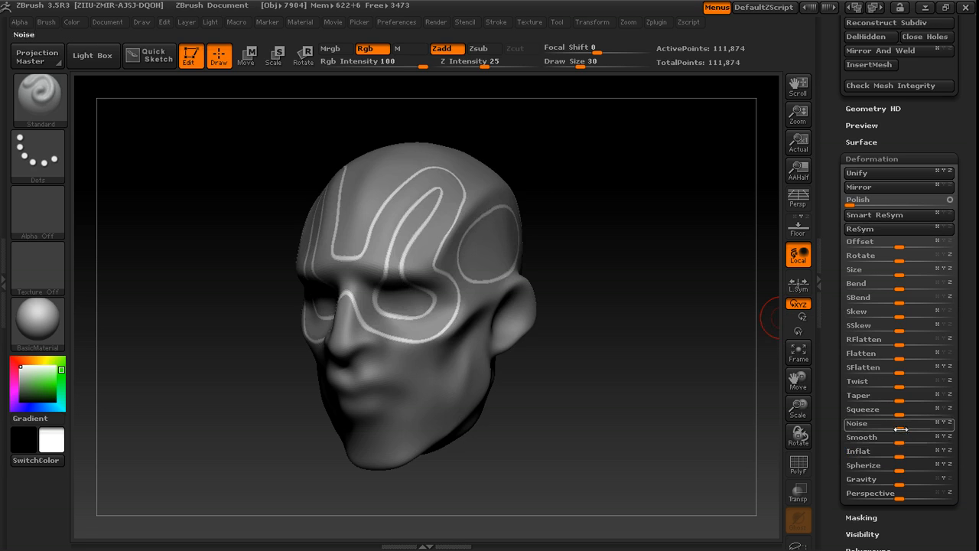
mouse_move(720, 303)
mouse_down()
mouse_move(682, 267)
mouse_move(622, 258)
mouse_move(650, 286)
mouse_move(634, 306)
mouse_move(647, 265)
mouse_move(665, 265)
mouse_up()
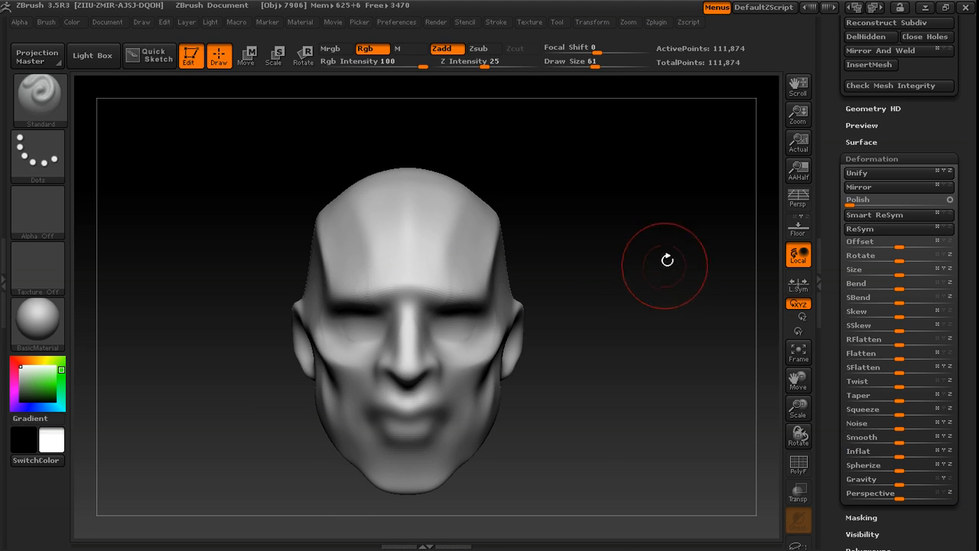
Step: Open the Standard brush's Auto Masking settings, read the Mask By Polygroups help, and set Mask By Polygroups to 100
click(51, 21)
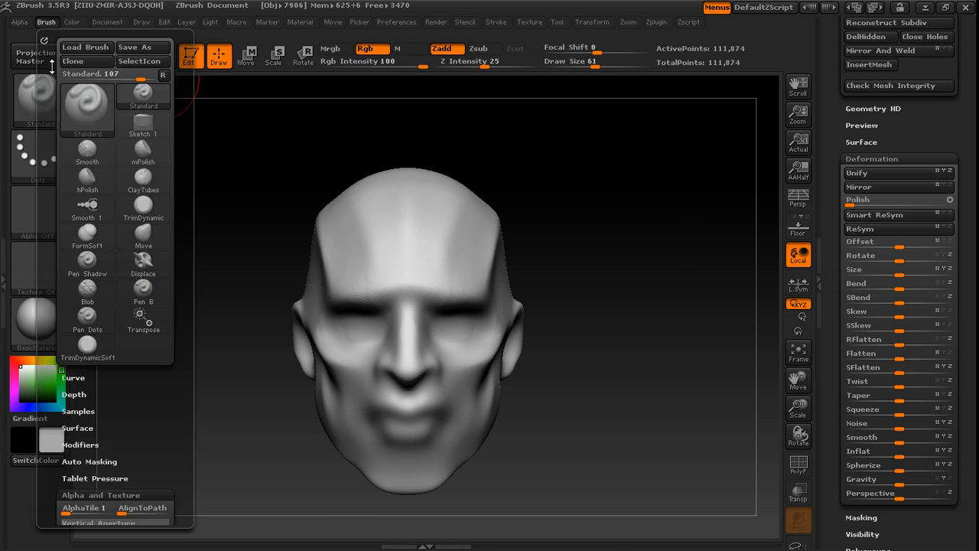
drag(67, 461, 61, 375)
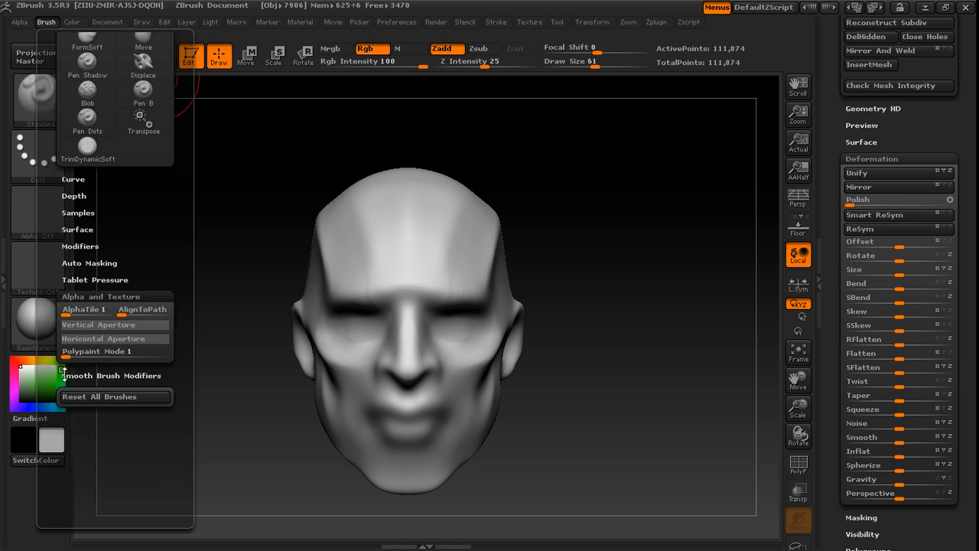
click(79, 295)
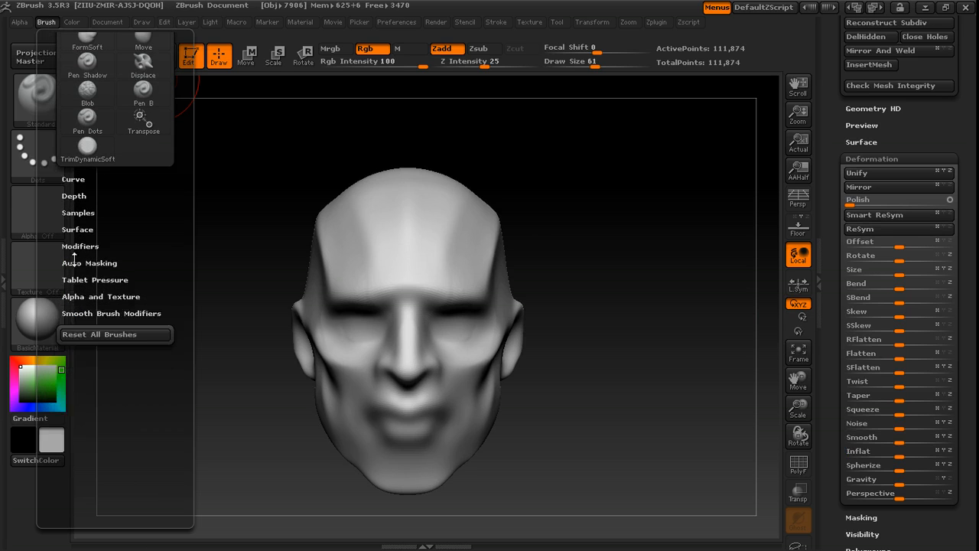
click(80, 263)
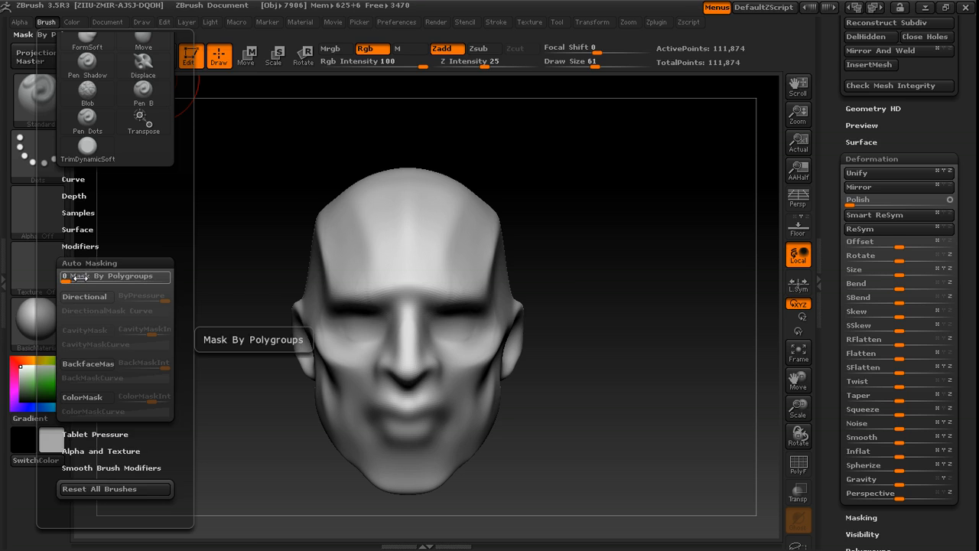
key(ctrl)
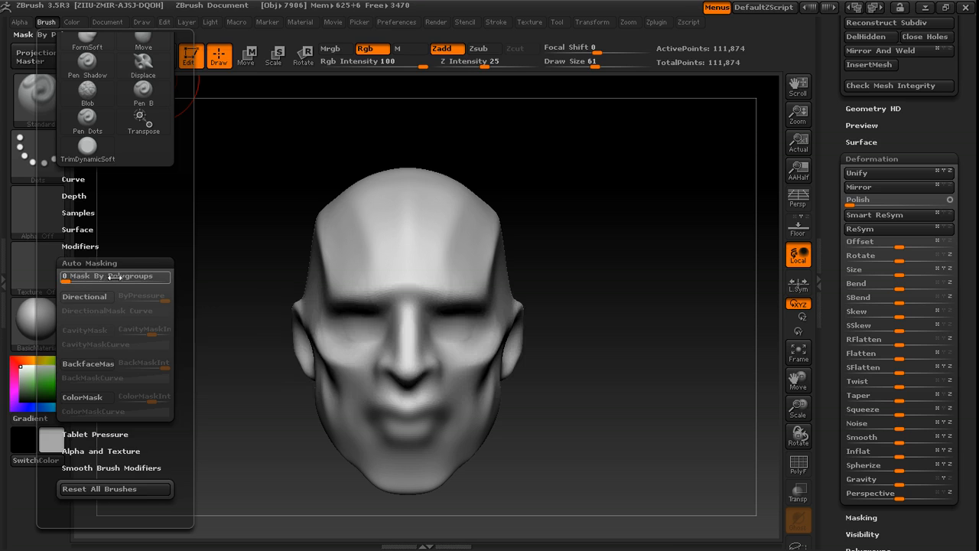
key(ctrl)
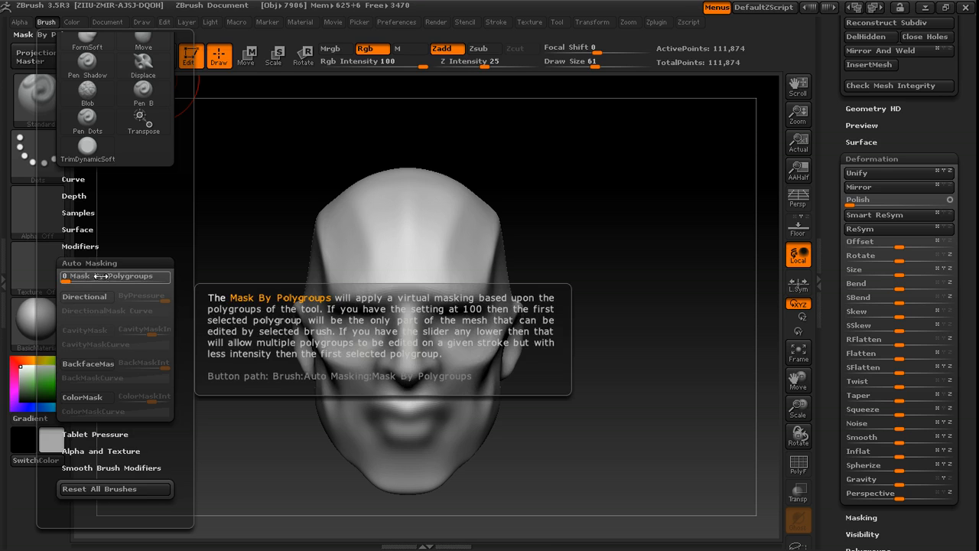
drag(106, 276, 115, 276)
Step: Set the draw size to 45, try strokes on the forehead strip and eye polygroups, and undo them
mouse_move(688, 227)
mouse_down()
mouse_move(656, 214)
mouse_move(596, 254)
mouse_up()
key(bracketleft)
mouse_move(432, 275)
mouse_down()
mouse_move(397, 344)
mouse_move(404, 375)
mouse_move(422, 368)
mouse_move(392, 320)
mouse_move(440, 243)
mouse_up()
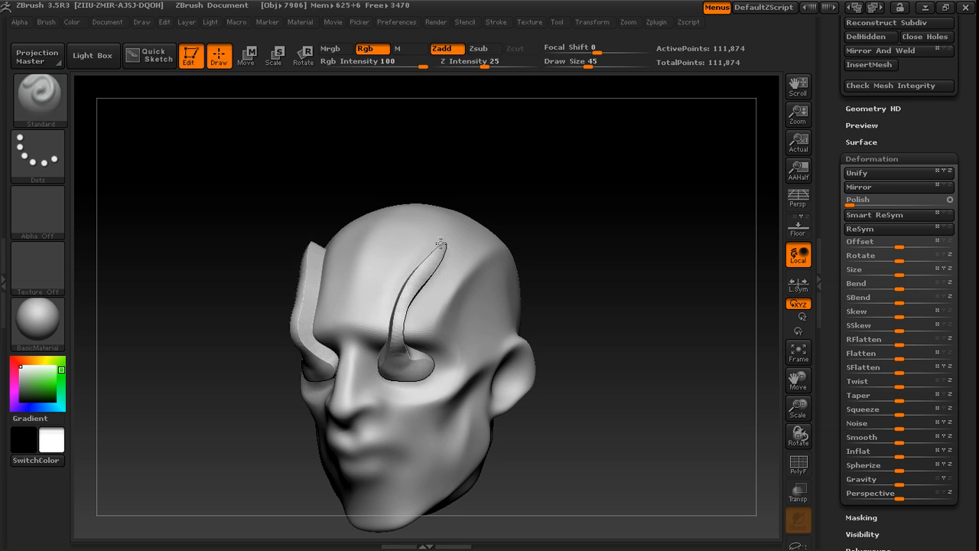
key(ctrl+z)
mouse_move(392, 366)
mouse_down()
mouse_move(417, 372)
mouse_move(435, 259)
mouse_move(416, 393)
mouse_move(424, 377)
mouse_up()
key(ctrl+z)
drag(567, 309, 617, 244)
Step: Show the polyframe to examine the polygroups on the side of the head, try a stroke on the temple, and hide the polyframe
mouse_move(466, 256)
mouse_down()
mouse_move(433, 271)
mouse_move(472, 230)
mouse_move(426, 273)
mouse_move(459, 282)
mouse_up()
mouse_move(634, 219)
mouse_down()
mouse_move(673, 219)
mouse_move(655, 214)
mouse_up()
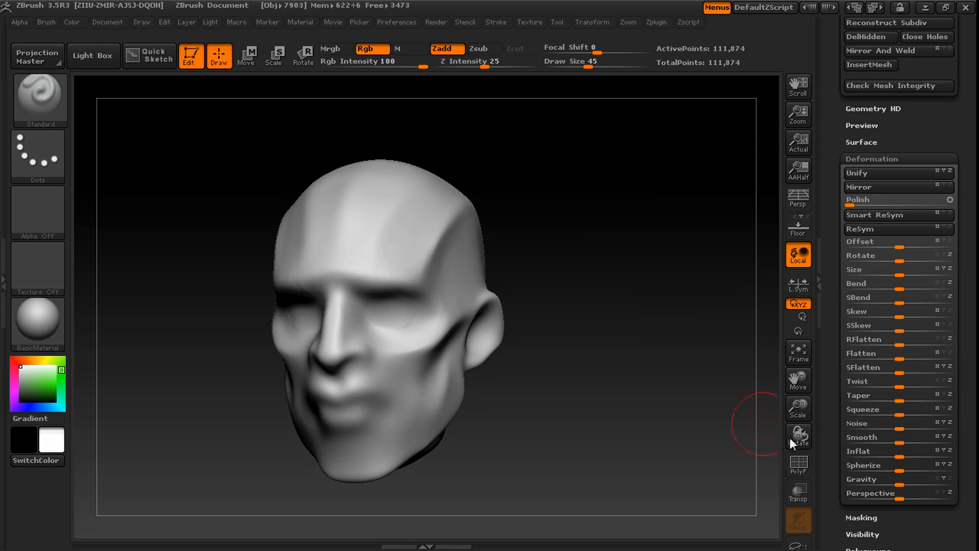
click(797, 469)
drag(586, 258, 460, 237)
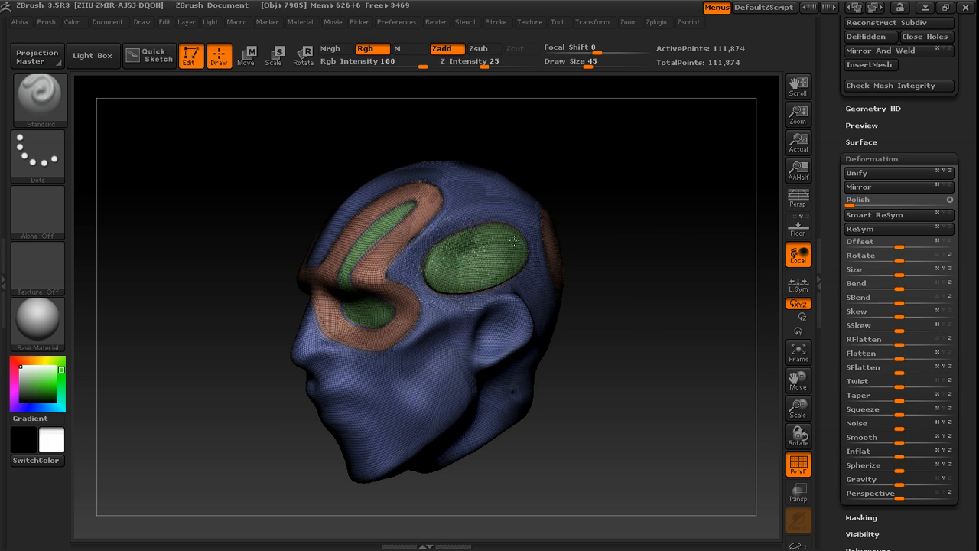
drag(830, 238, 829, 305)
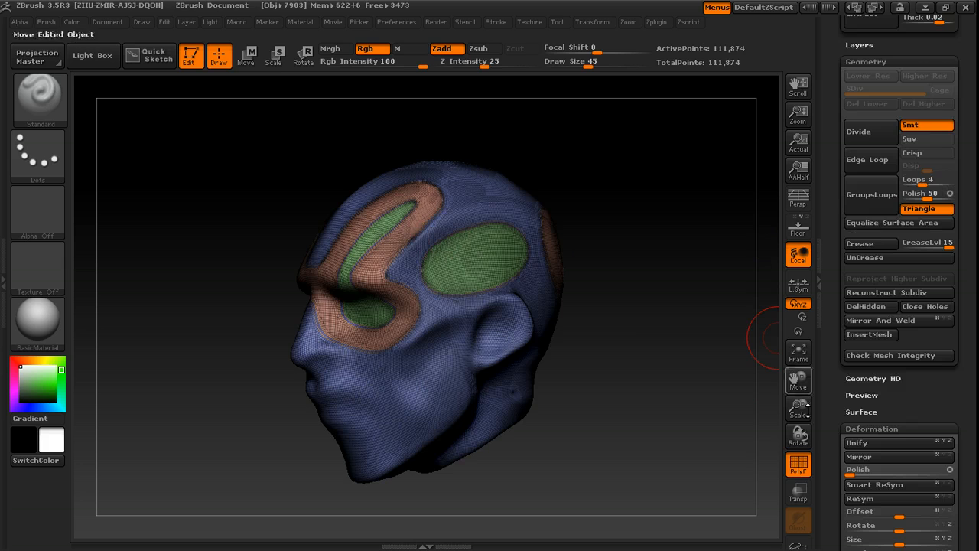
click(798, 464)
Step: Color the head with Polypaint From Polygroups
drag(828, 117, 831, 201)
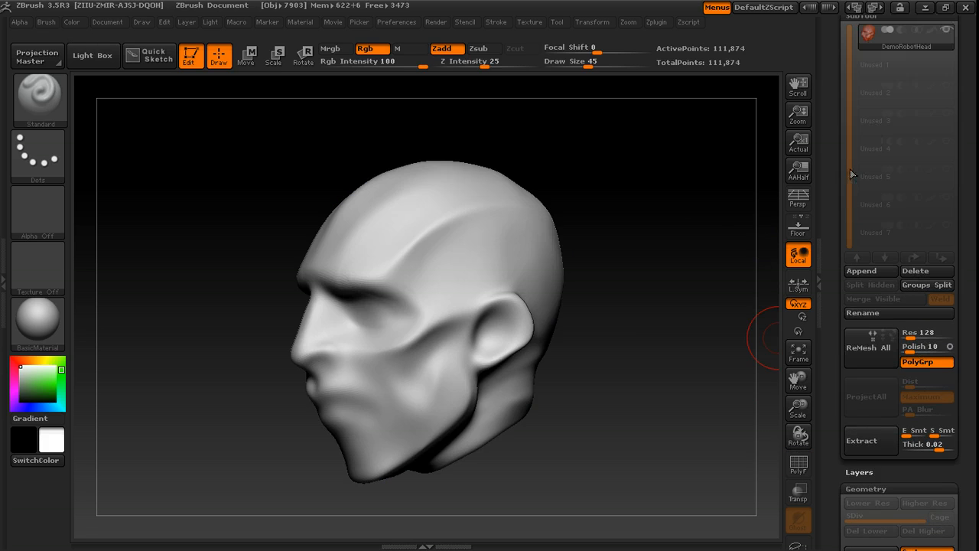
mouse_move(930, 29)
drag(650, 175, 645, 205)
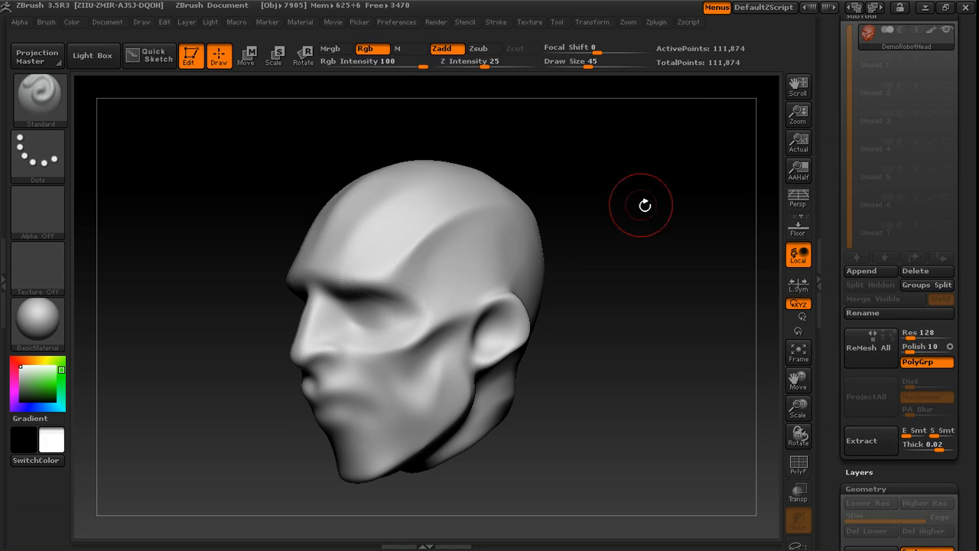
drag(836, 181, 835, 66)
drag(828, 298, 834, 158)
drag(837, 346, 834, 182)
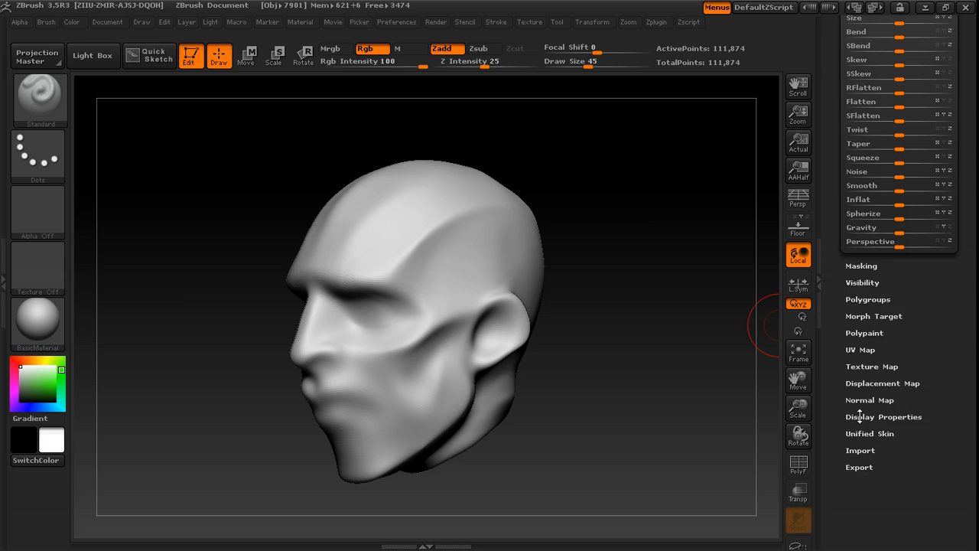
click(865, 333)
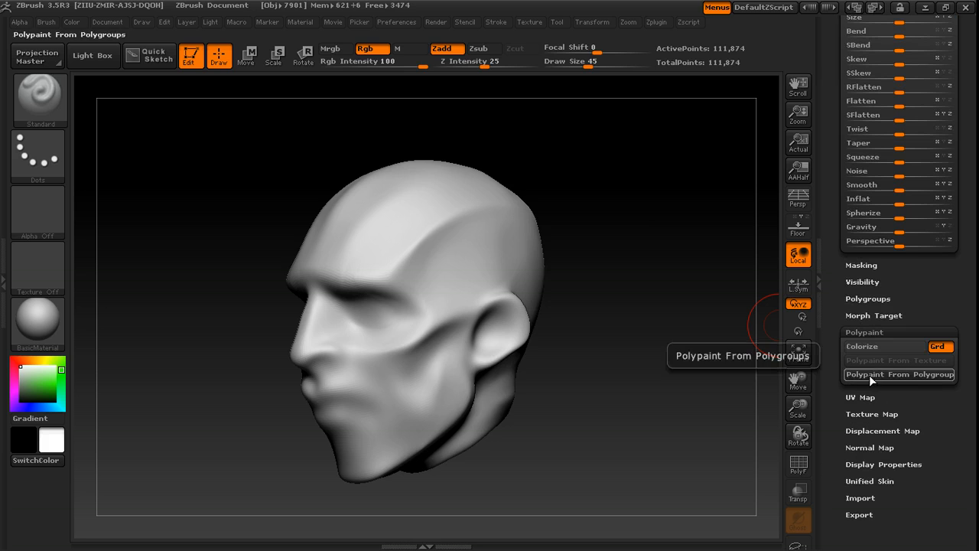
click(871, 374)
Step: Inspect the colored head and switch the subtool's polypaint display off and on again
mouse_move(782, 396)
mouse_down()
mouse_move(717, 324)
mouse_move(682, 324)
mouse_move(682, 303)
mouse_move(697, 350)
mouse_move(727, 313)
mouse_up()
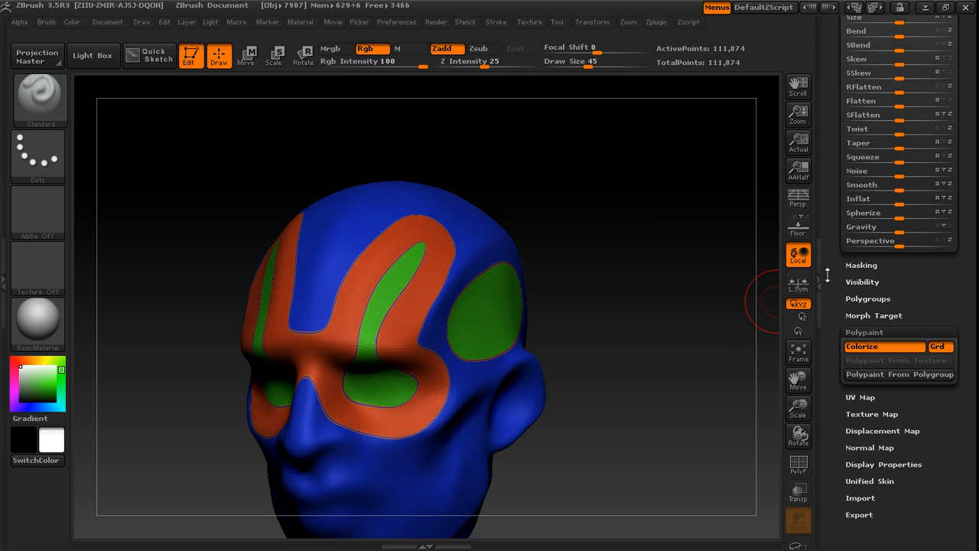
drag(719, 267, 755, 272)
click(929, 250)
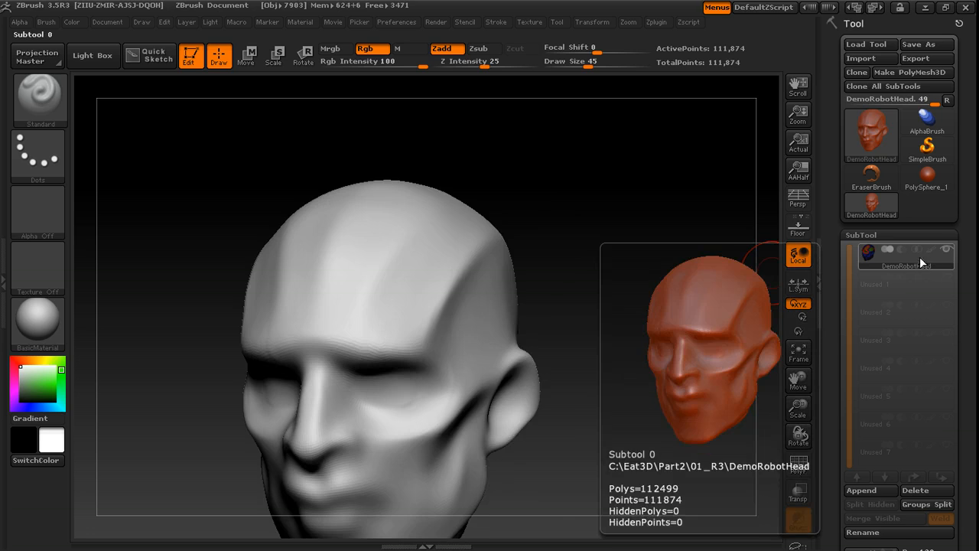
click(928, 251)
Step: Set the draw size to 86, try a stroke on the green temple polygroup, and undo it
drag(737, 273, 647, 277)
key(s)
drag(441, 279, 456, 279)
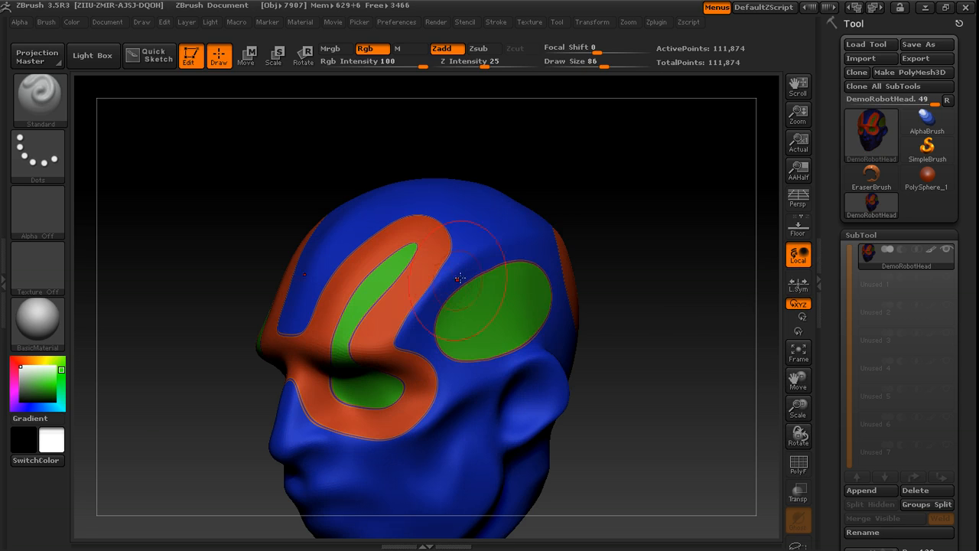
mouse_move(502, 305)
mouse_down()
mouse_move(507, 312)
mouse_move(489, 321)
mouse_move(505, 311)
mouse_up()
key(ctrl+z)
Step: Turn off Rgb for the Standard brush, try a Zadd-only stroke on the green temple polygroup, and undo it
click(365, 49)
drag(636, 265, 619, 254)
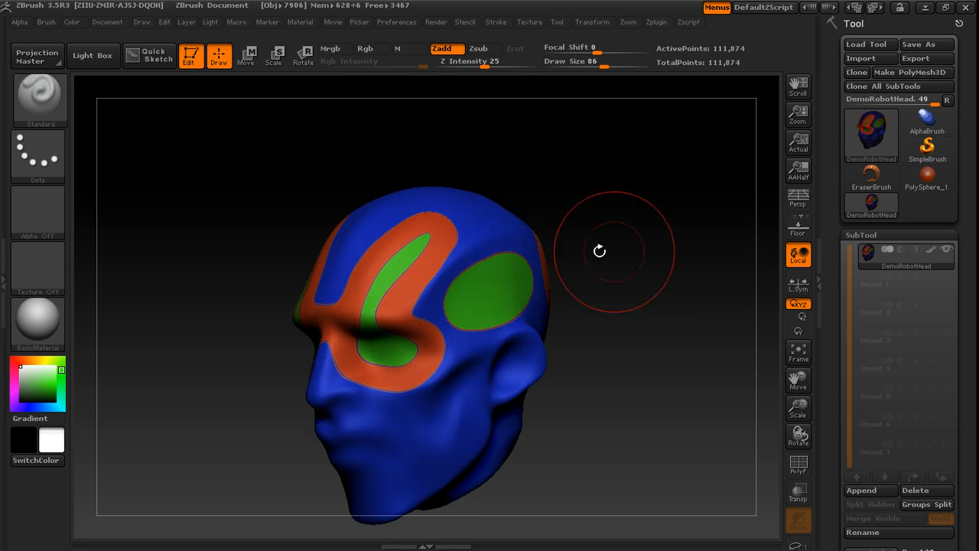
drag(491, 286, 514, 286)
mouse_move(616, 282)
mouse_down()
mouse_move(678, 278)
mouse_move(629, 264)
mouse_up()
key(ctrl+z)
Step: Set the draw size to 42 and the brush's Mask By Polygroups to 50
key(s)
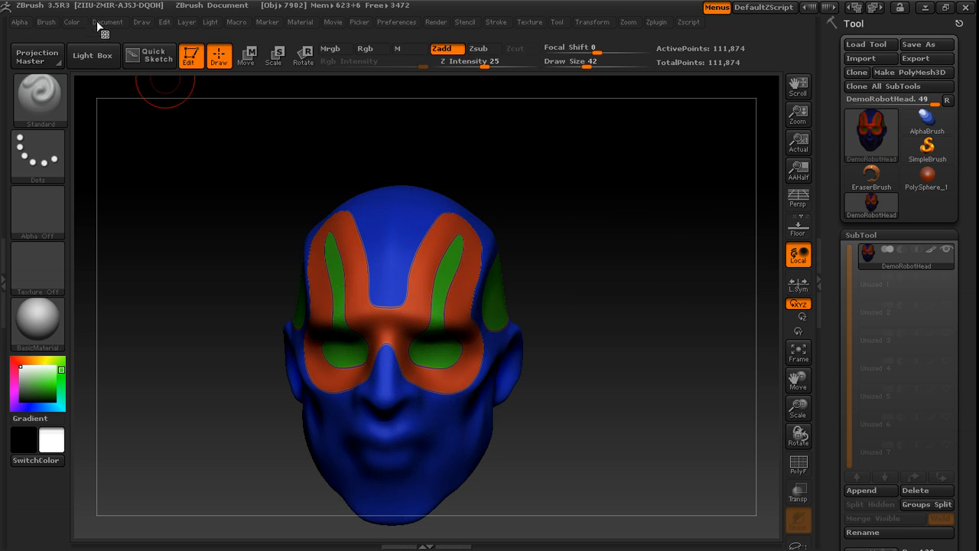
click(47, 23)
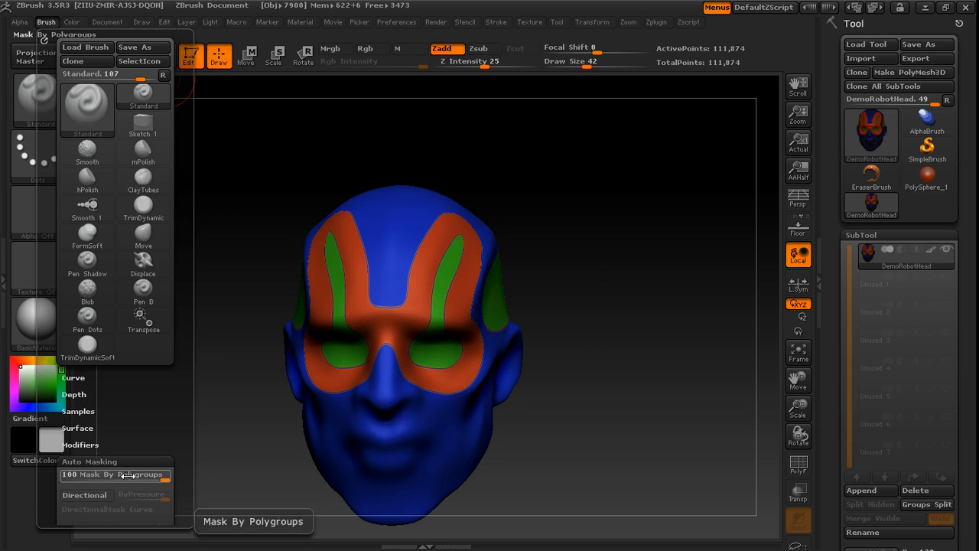
drag(132, 476, 126, 476)
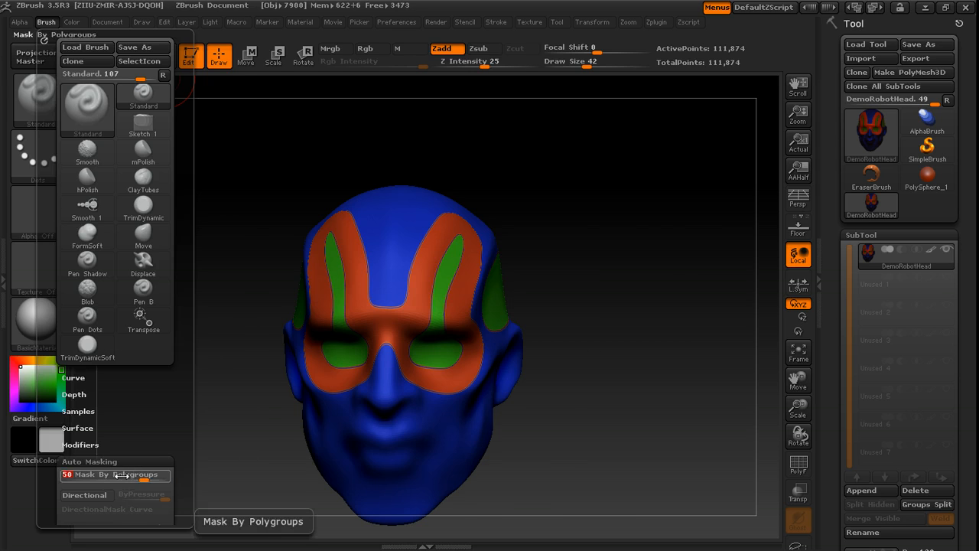
Step: Set the draw size to 88, try strokes along the green forehead strip with the partial polygroup mask, and undo them
mouse_move(671, 218)
mouse_down()
mouse_move(671, 243)
mouse_move(539, 260)
mouse_up()
mouse_move(616, 231)
mouse_down()
mouse_move(669, 214)
mouse_move(629, 243)
mouse_up()
key(s)
click(662, 237)
drag(426, 232, 432, 228)
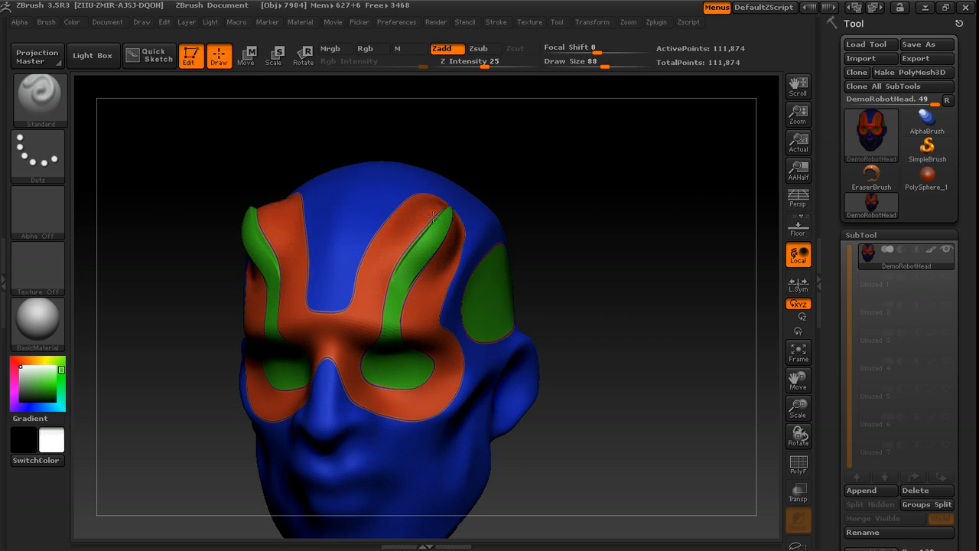
mouse_move(422, 262)
mouse_down()
mouse_move(394, 359)
mouse_move(386, 321)
mouse_move(406, 383)
mouse_move(383, 305)
mouse_up()
mouse_move(564, 210)
mouse_down()
mouse_move(612, 215)
mouse_move(462, 224)
mouse_move(571, 212)
mouse_move(564, 204)
mouse_move(552, 212)
mouse_move(590, 215)
mouse_move(556, 197)
mouse_up()
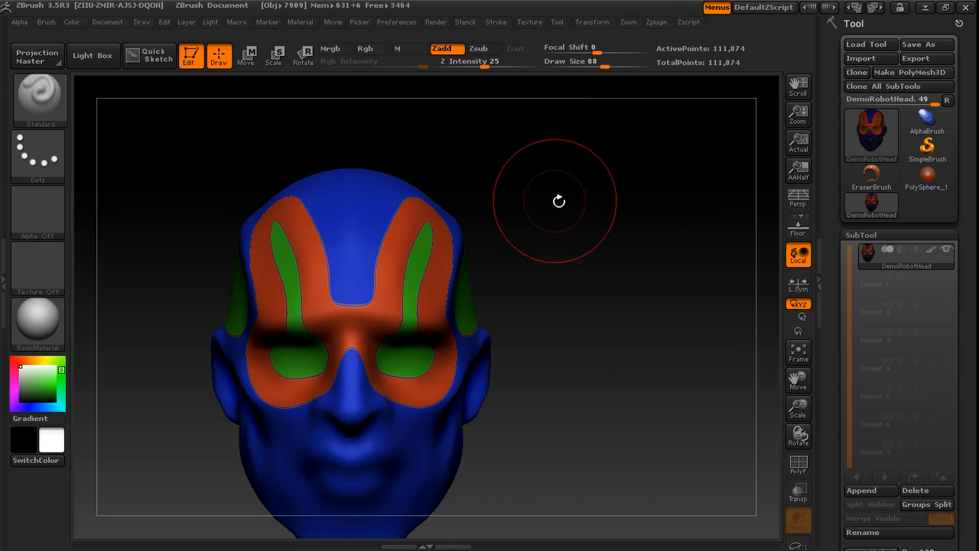
Step: Set Mask By Polygroups to 100 and switch to the Move brush
click(46, 21)
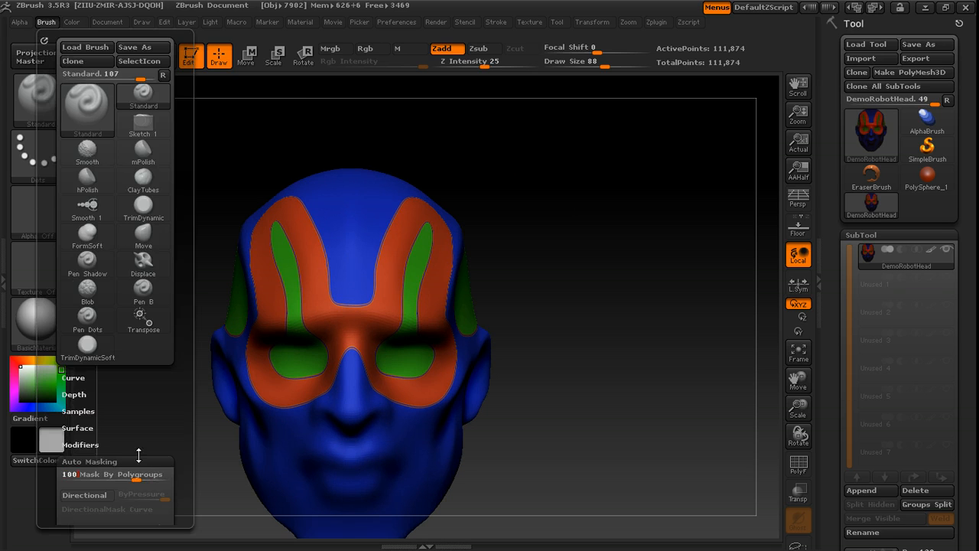
alt+drag(625, 192, 656, 196)
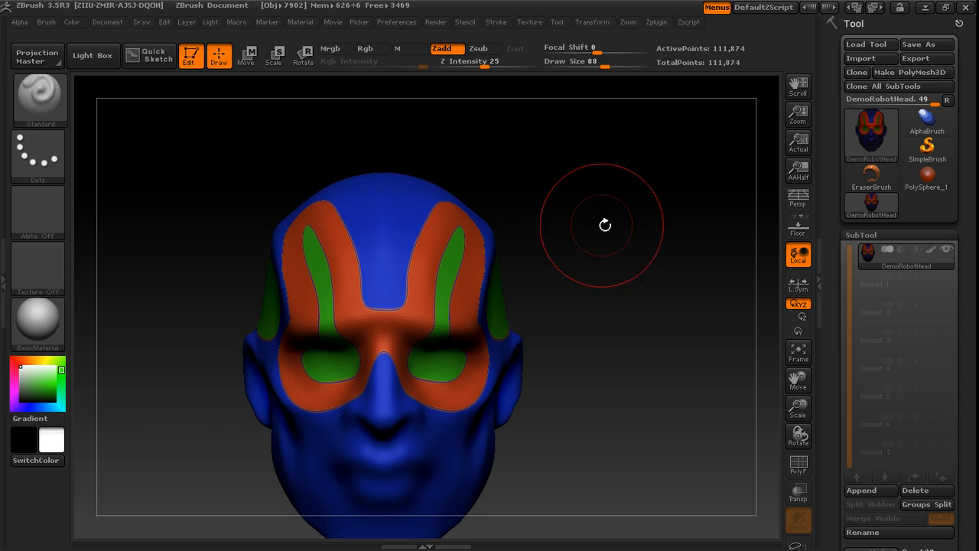
key(b)
key(m)
key(v)
Step: Set the draw size to 130, pull the green forehead strip outward, and sink the orange polygroup around it
key(s)
drag(606, 227, 613, 246)
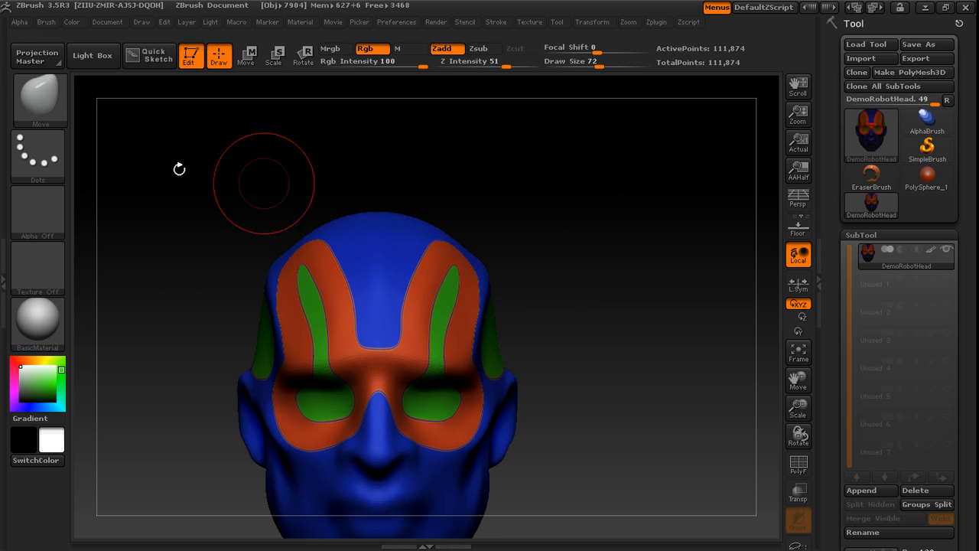
key(bracketright)
key(bracketright)
key(bracketright)
key(bracketright)
key(bracketright)
key(bracketright)
mouse_move(568, 241)
mouse_down()
mouse_move(564, 252)
mouse_move(459, 265)
mouse_move(602, 227)
mouse_up()
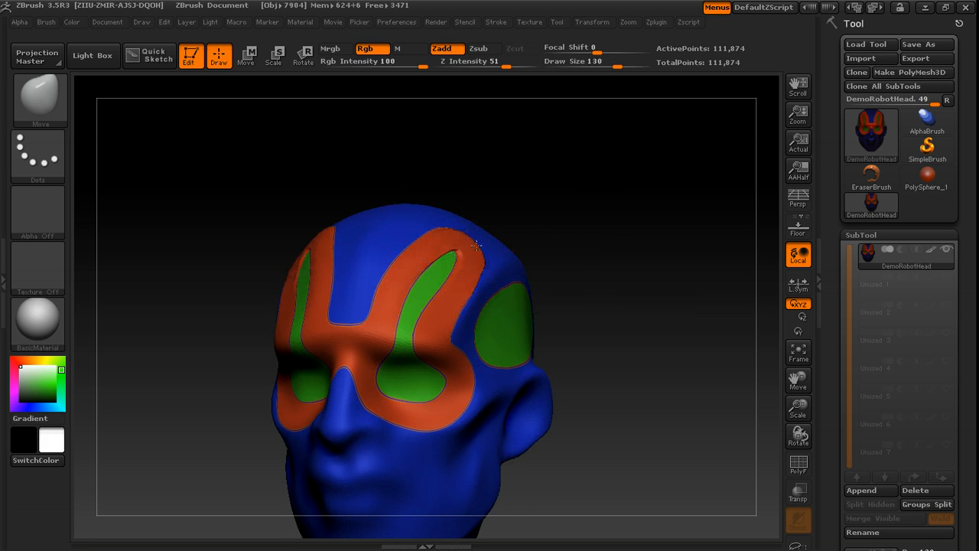
drag(590, 222, 433, 265)
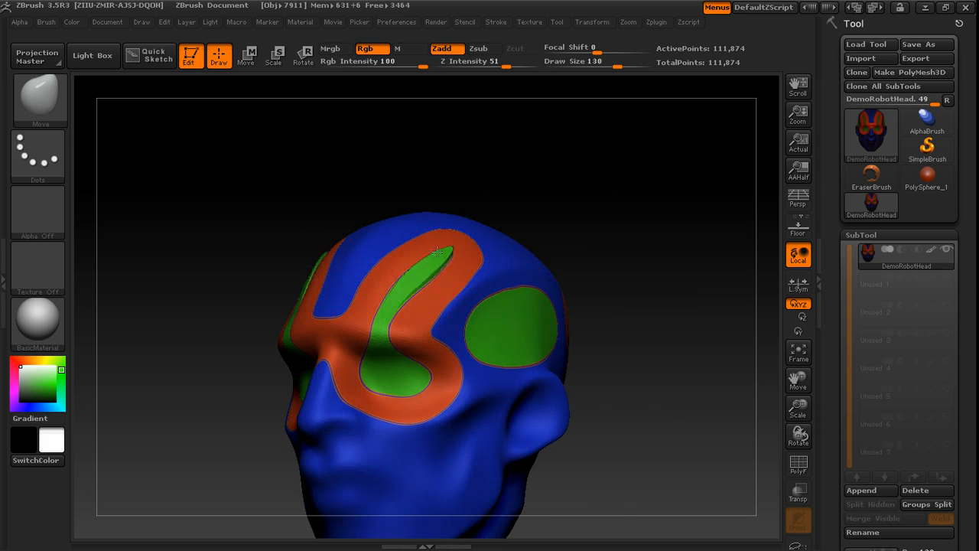
drag(586, 220, 503, 209)
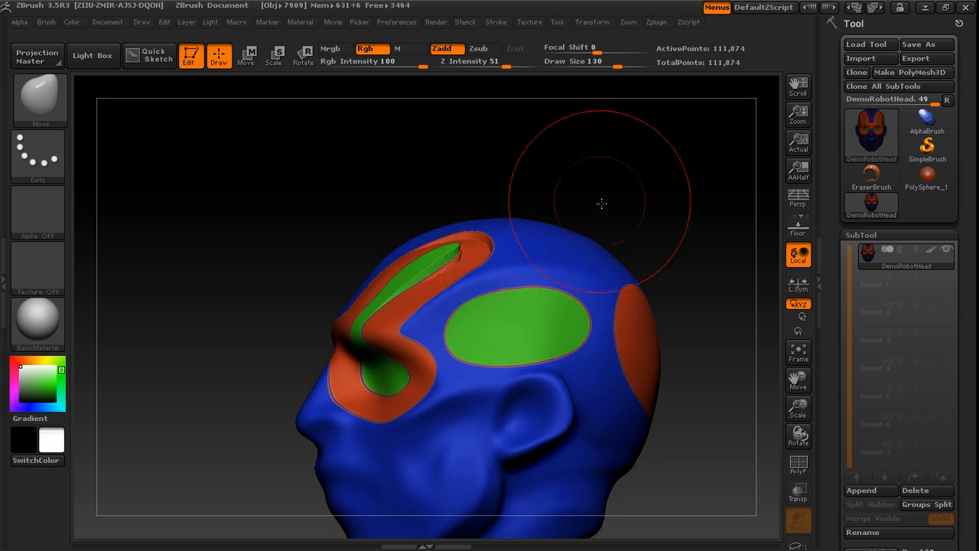
Step: Increase the draw size to 165 and push the green temple polygroup inward
drag(597, 199, 487, 249)
mouse_move(645, 276)
alt+mouse_down()
mouse_move(634, 231)
mouse_move(715, 234)
alt+mouse_up()
drag(619, 238, 526, 263)
key(bracketright)
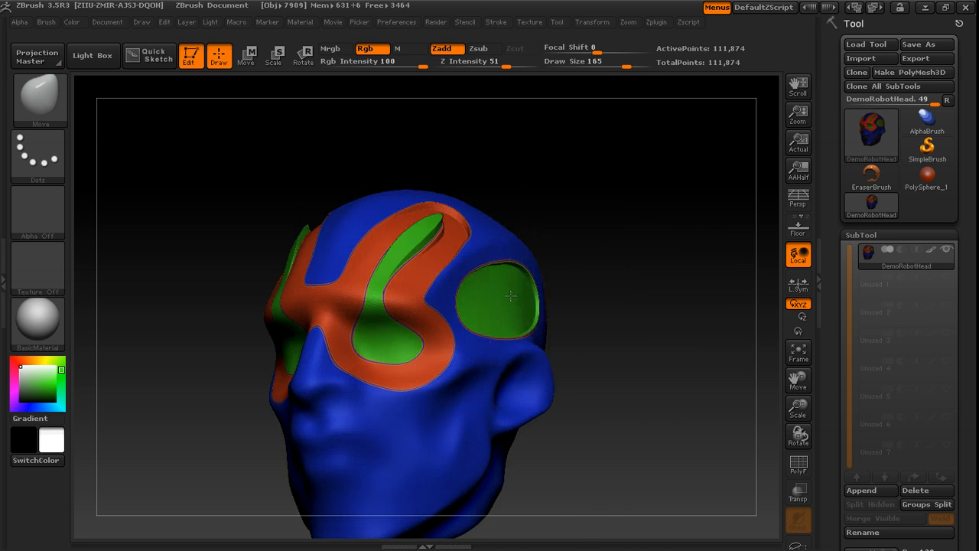
drag(601, 274, 470, 251)
Step: Push the orange polygroup at the back of the head inward with the Move brush
mouse_move(699, 259)
mouse_down()
mouse_move(632, 192)
mouse_move(634, 229)
mouse_move(517, 258)
mouse_up()
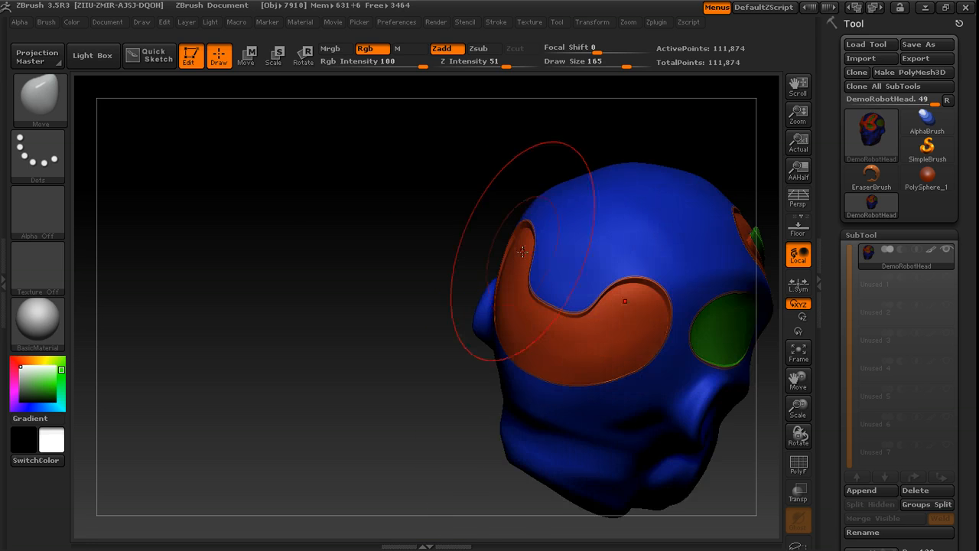
mouse_move(387, 255)
mouse_down()
mouse_move(490, 260)
mouse_move(667, 245)
mouse_move(669, 223)
mouse_move(681, 225)
mouse_move(508, 310)
mouse_up()
drag(746, 286, 599, 304)
mouse_move(249, 323)
mouse_down()
mouse_move(428, 314)
mouse_move(525, 290)
mouse_up()
Step: Reshape the orange mask and green eye polygroups around the eyes with the Move brush
drag(438, 333, 375, 330)
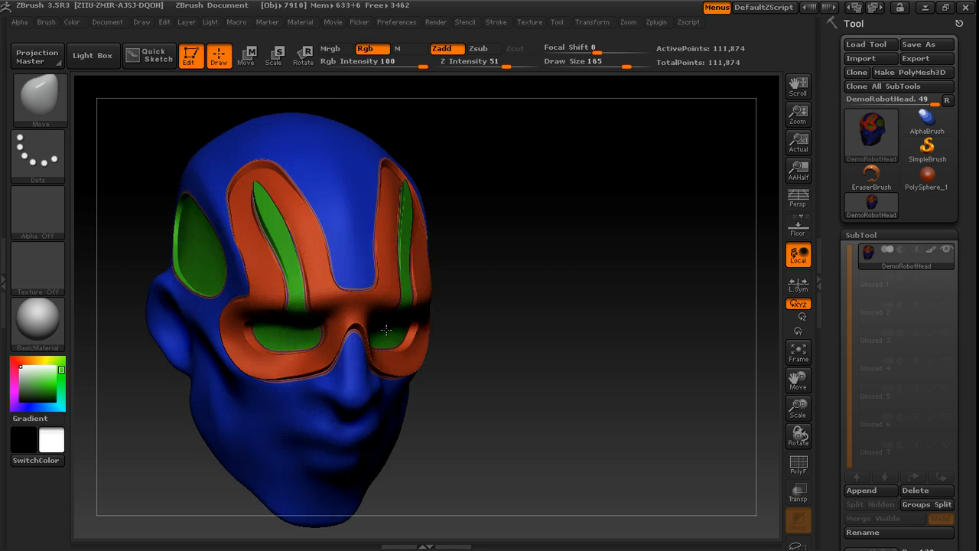
drag(429, 316, 526, 377)
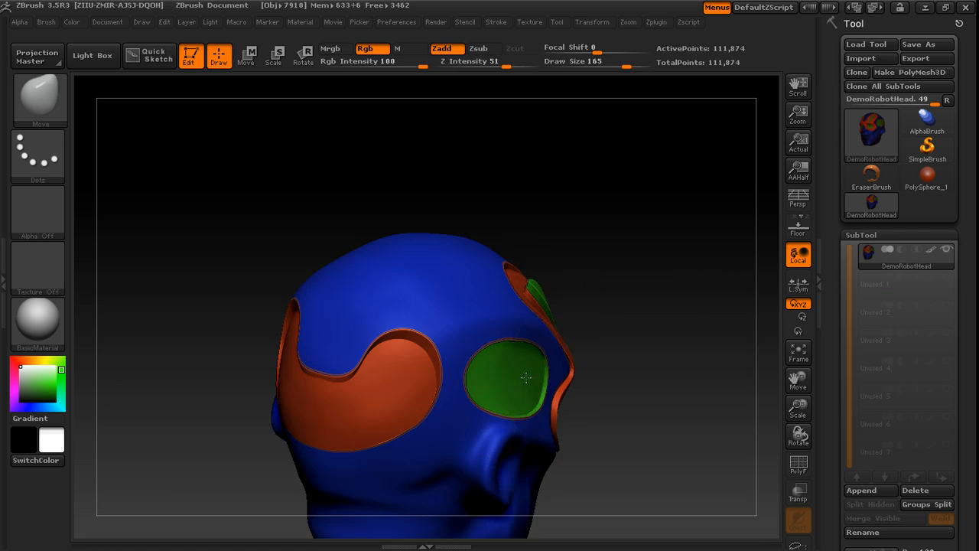
shift+drag(649, 348, 527, 329)
Step: Reduce the Move brush's draw size to 50
key(s)
drag(459, 344, 434, 344)
alt+drag(378, 327, 155, 295)
alt+drag(635, 280, 630, 269)
key(s)
drag(629, 270, 617, 269)
mouse_move(643, 294)
alt+mouse_down()
mouse_move(613, 244)
mouse_move(598, 266)
mouse_move(617, 245)
alt+mouse_up()
drag(558, 244, 587, 230)
Step: Turn off the head's polypaint display and assign the Chrome BlueTint material
mouse_move(928, 250)
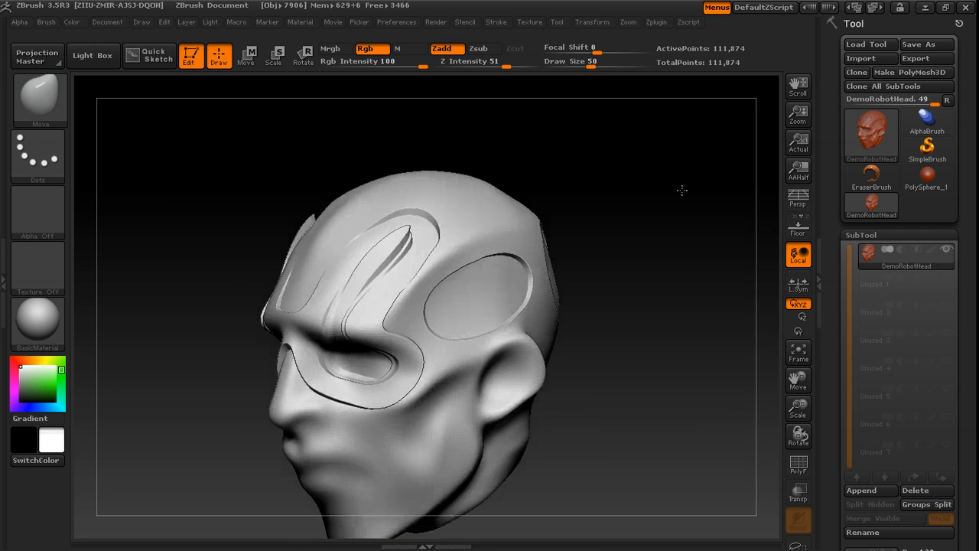
drag(681, 190, 678, 201)
click(57, 337)
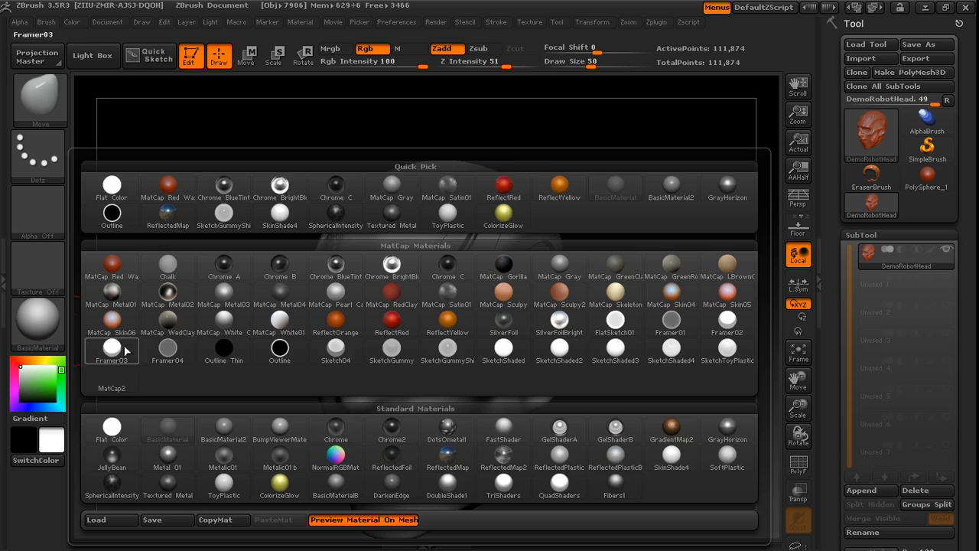
mouse_move(354, 432)
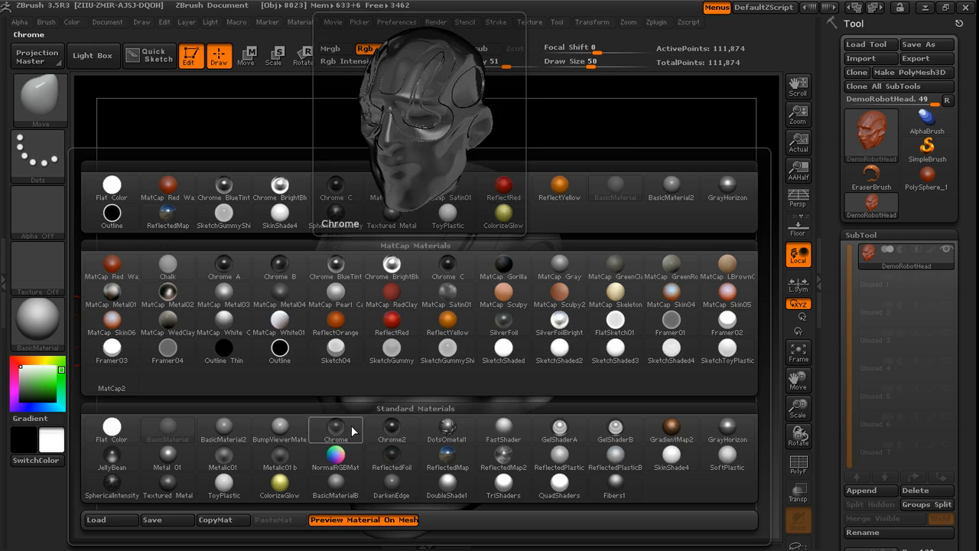
click(336, 265)
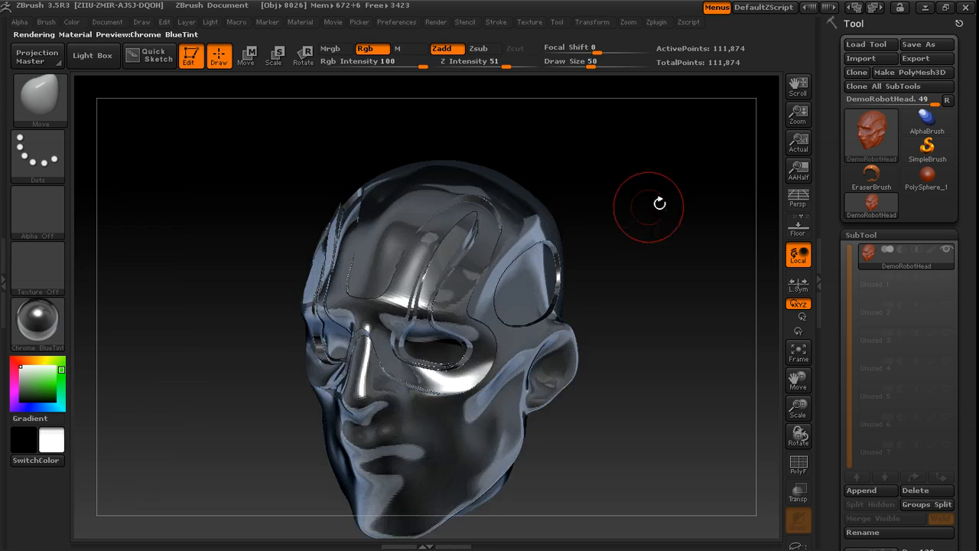
Step: Lower the Move brush's Mask By Polygroups setting to its minimum and view the head without polypaint
mouse_move(634, 227)
mouse_down()
mouse_move(579, 186)
mouse_move(436, 291)
mouse_up()
key(shift)
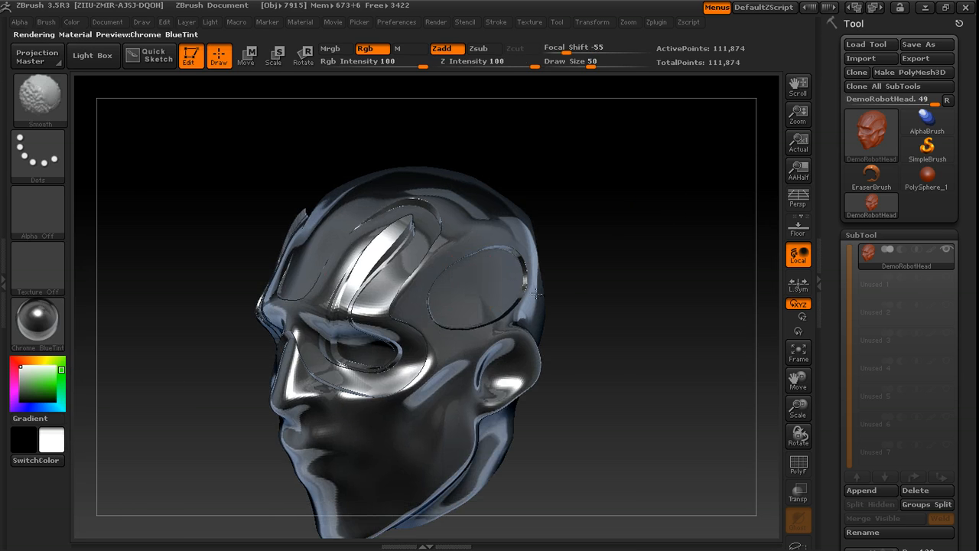
click(46, 22)
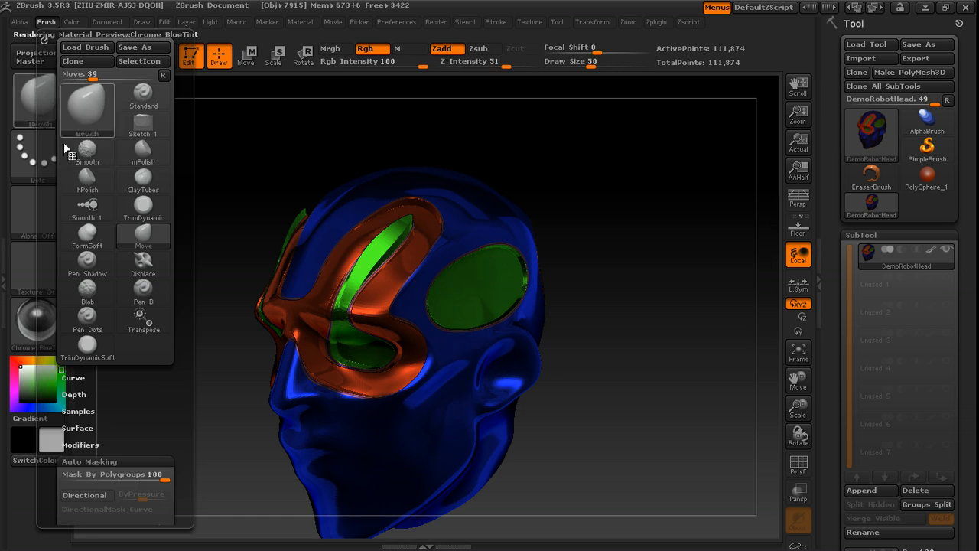
drag(122, 474, 58, 474)
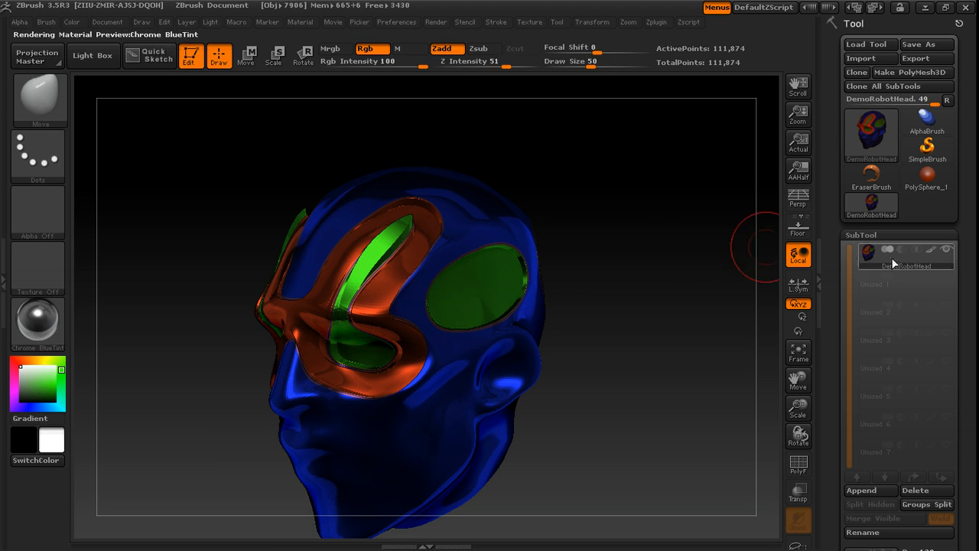
mouse_move(915, 265)
key(shift+f)
drag(632, 256, 619, 219)
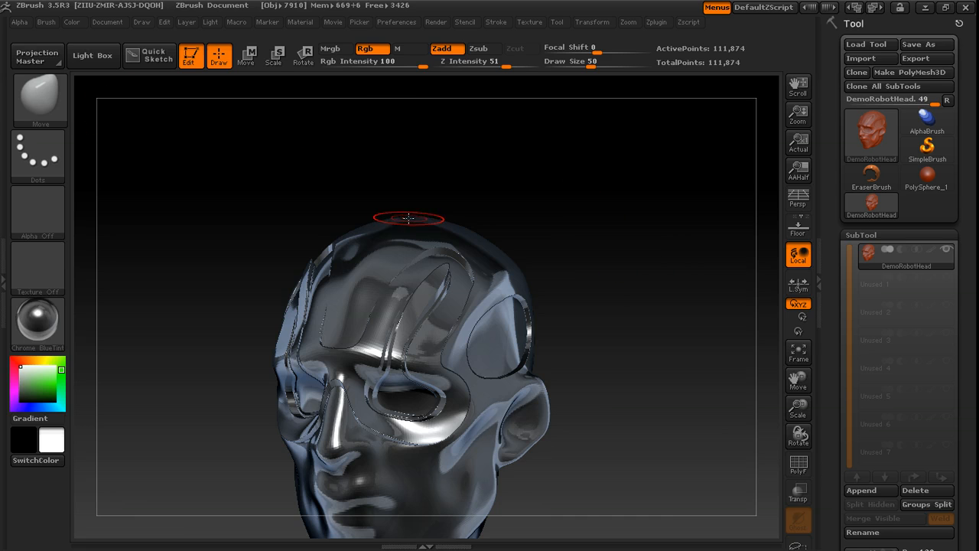
Step: Select the hPolish brush, try it around the temple panel and reduce its draw size to 14
key(b)
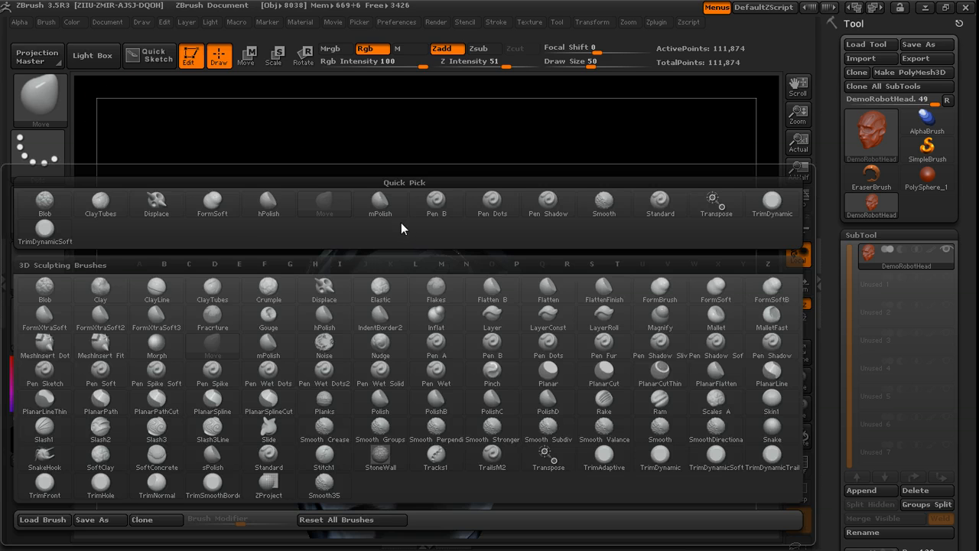
key(h)
key(p)
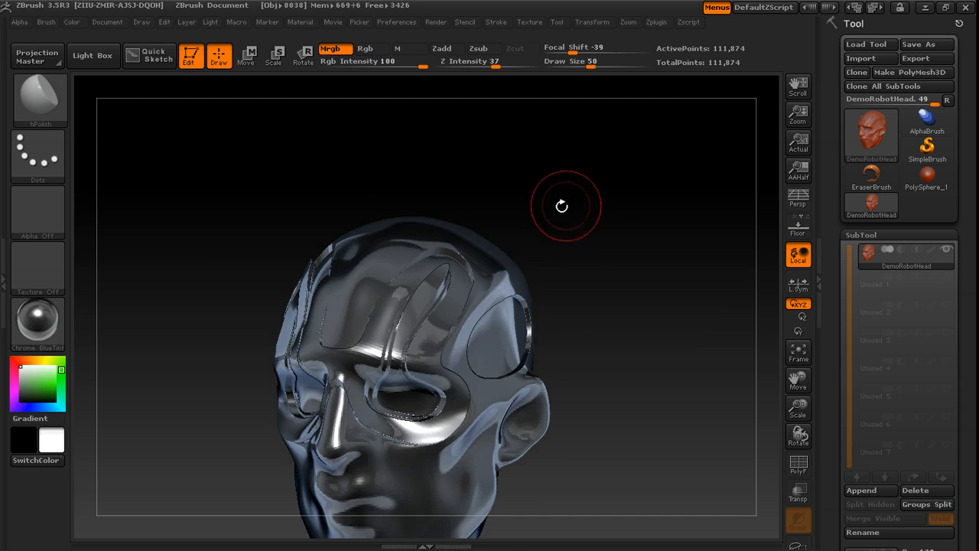
mouse_move(563, 203)
mouse_down()
mouse_move(591, 201)
mouse_move(544, 224)
mouse_up()
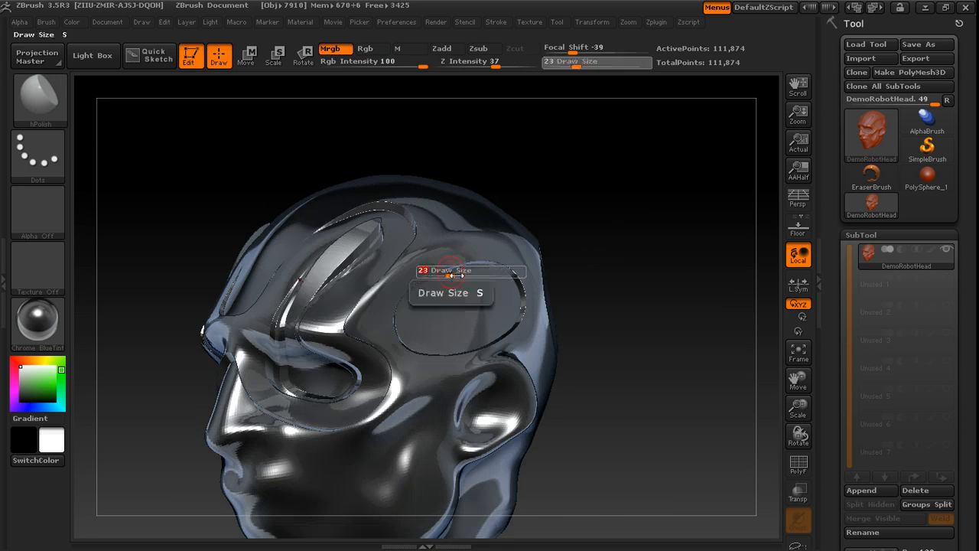
drag(616, 243, 402, 297)
key(shift)
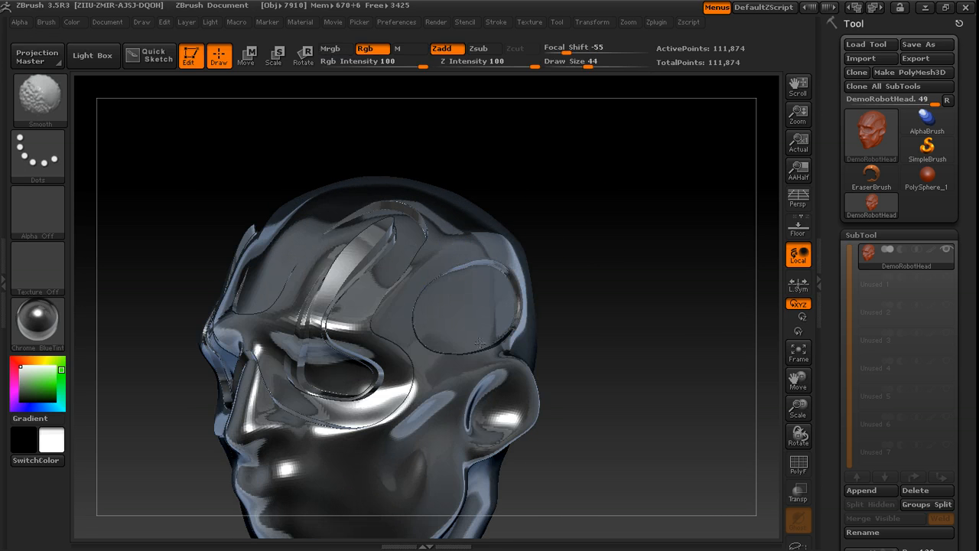
key(s)
drag(563, 244, 454, 277)
drag(453, 278, 530, 269)
Step: Set hPolish to Zadd without color, with Z Intensity 60 and draw size 22
click(365, 48)
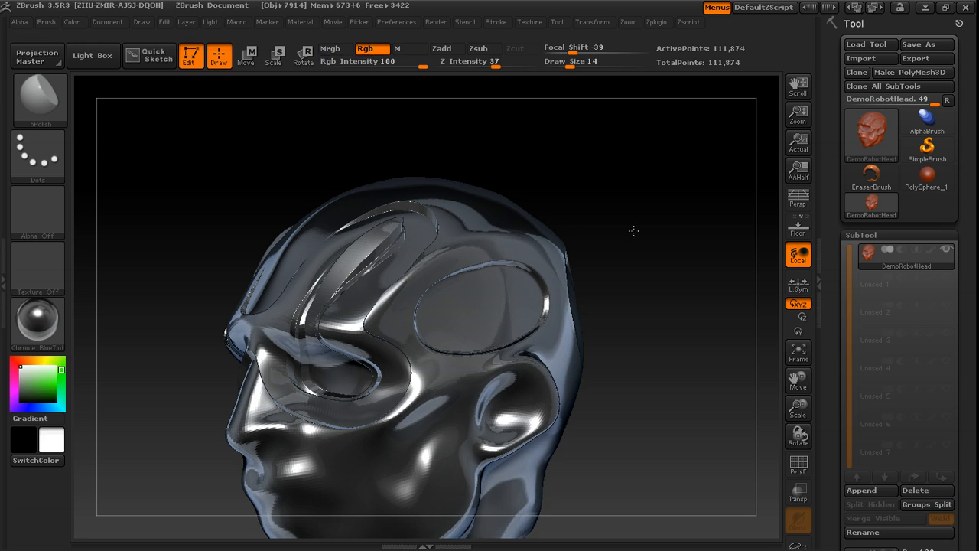
drag(634, 227, 433, 275)
click(443, 48)
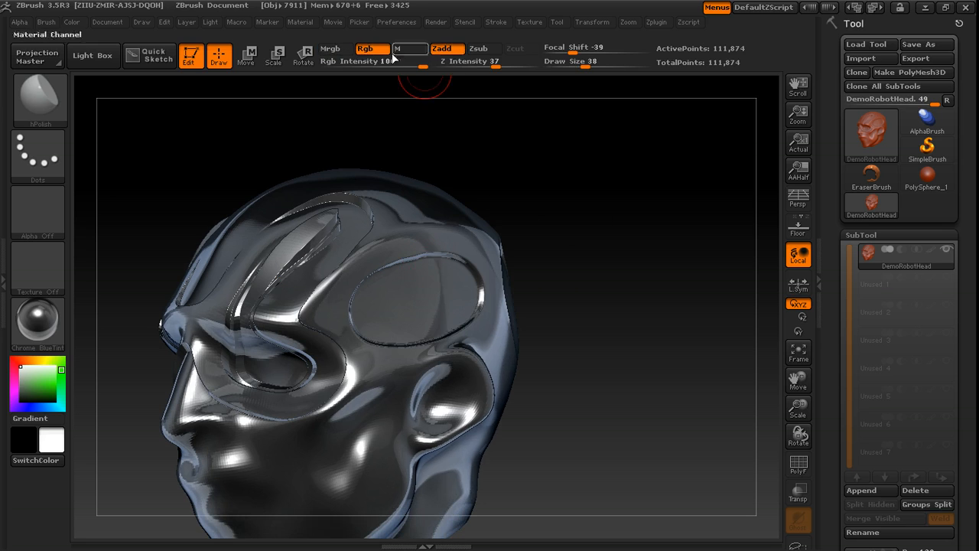
drag(496, 66, 512, 66)
drag(689, 212, 546, 238)
key(s)
drag(313, 303, 307, 303)
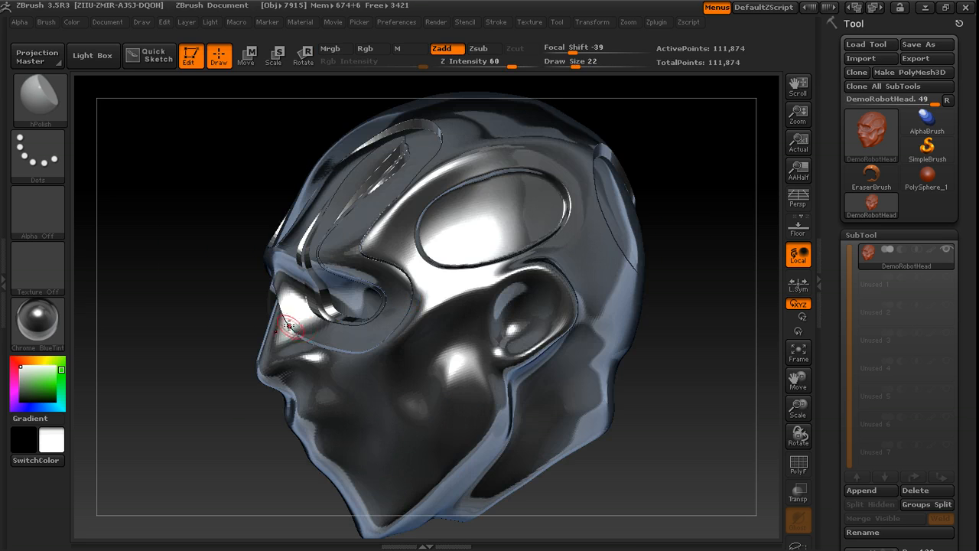
Step: Polish the mask panel below the eye and the surrounding head surfaces with hPolish
drag(229, 334, 261, 292)
drag(300, 338, 367, 352)
drag(585, 306, 673, 307)
drag(474, 295, 510, 256)
Step: Switch to the TrimDynamic brush and flatten the forehead above the brow
key(b)
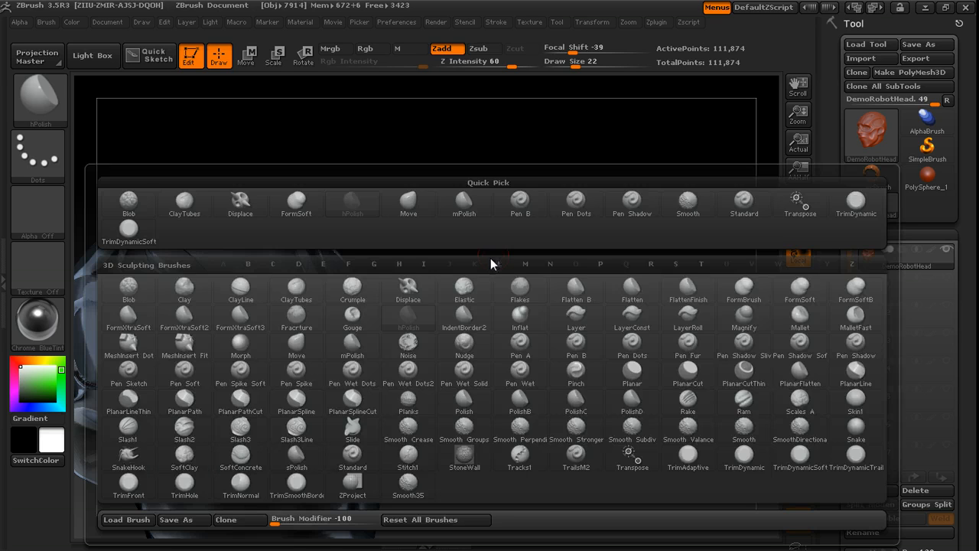
key(t)
key(d)
drag(518, 253, 327, 268)
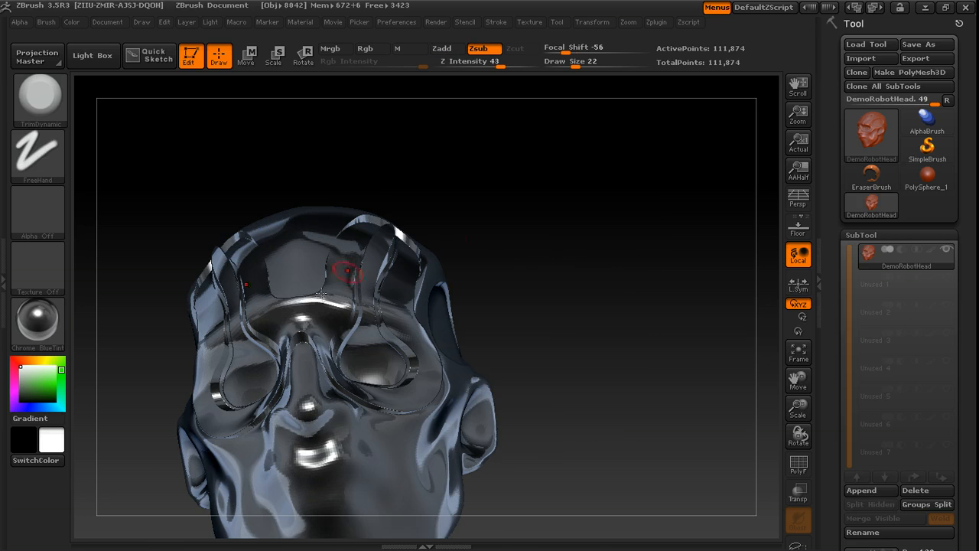
drag(342, 317, 287, 310)
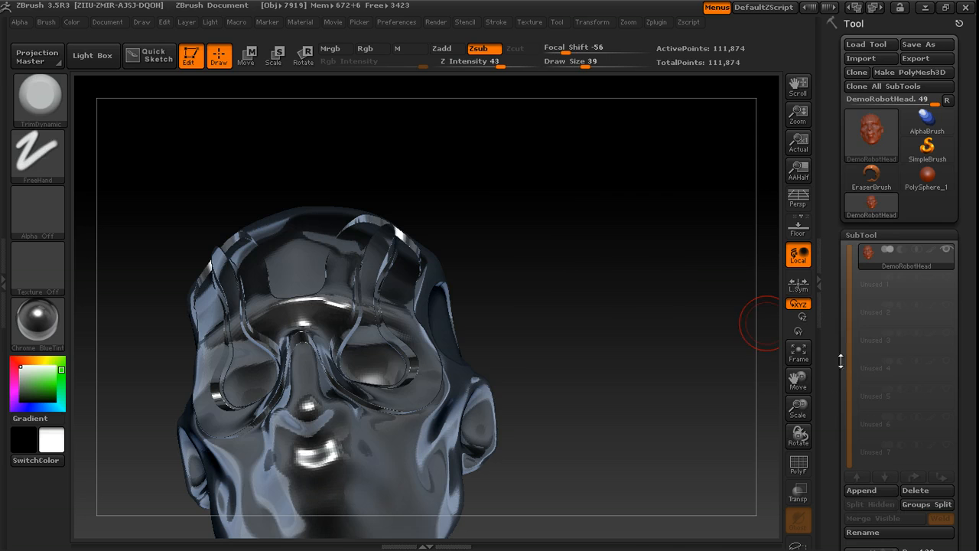
Step: Divide the head mesh to subdivision level 2 and set the TrimDynamic draw size to 29
drag(834, 397, 847, 322)
click(859, 429)
mouse_move(595, 281)
mouse_down()
mouse_move(362, 294)
mouse_move(321, 349)
mouse_up()
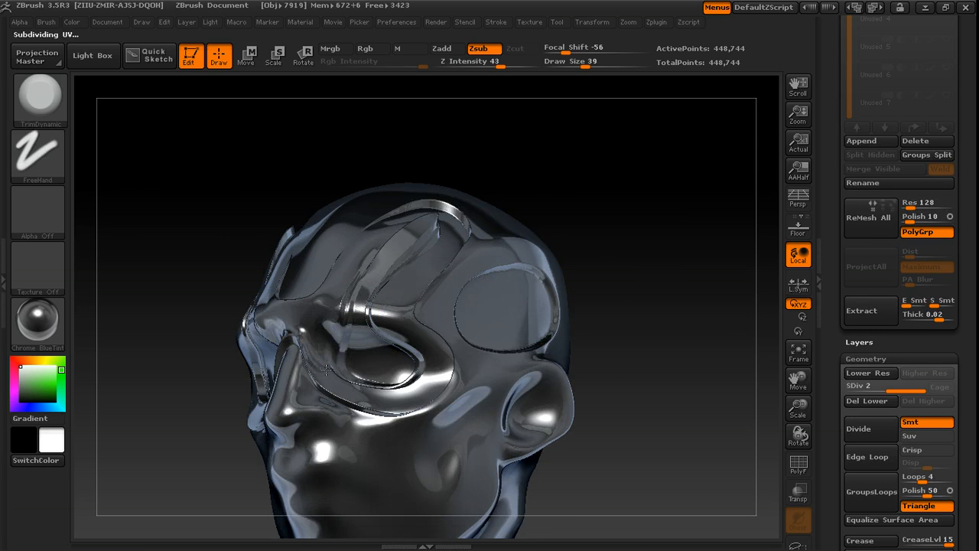
drag(644, 325, 404, 393)
key(bracketleft)
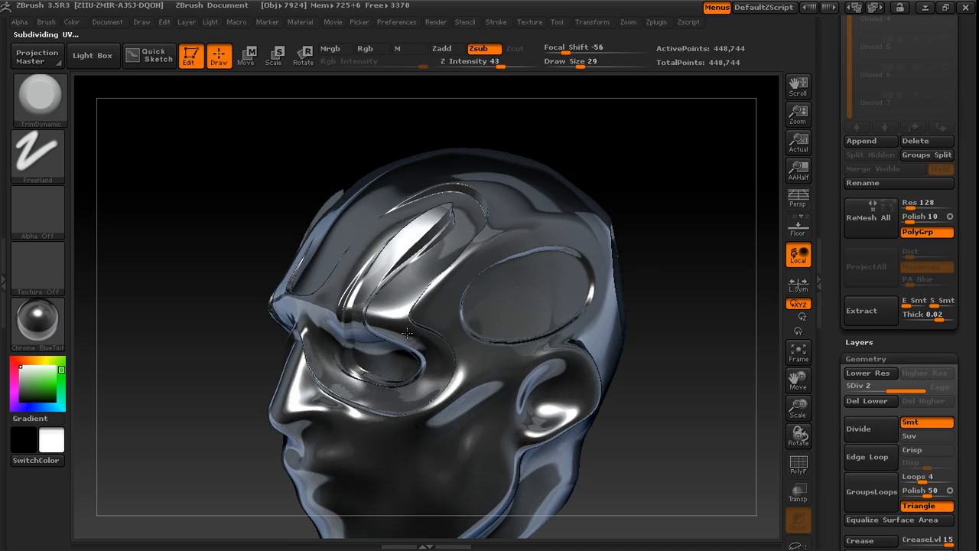
Step: Trim the forehead and the panel edges above the eyes with TrimDynamic, smoothing the surface where needed
mouse_move(656, 232)
mouse_down()
mouse_move(632, 273)
mouse_move(500, 267)
mouse_up()
drag(192, 334, 343, 326)
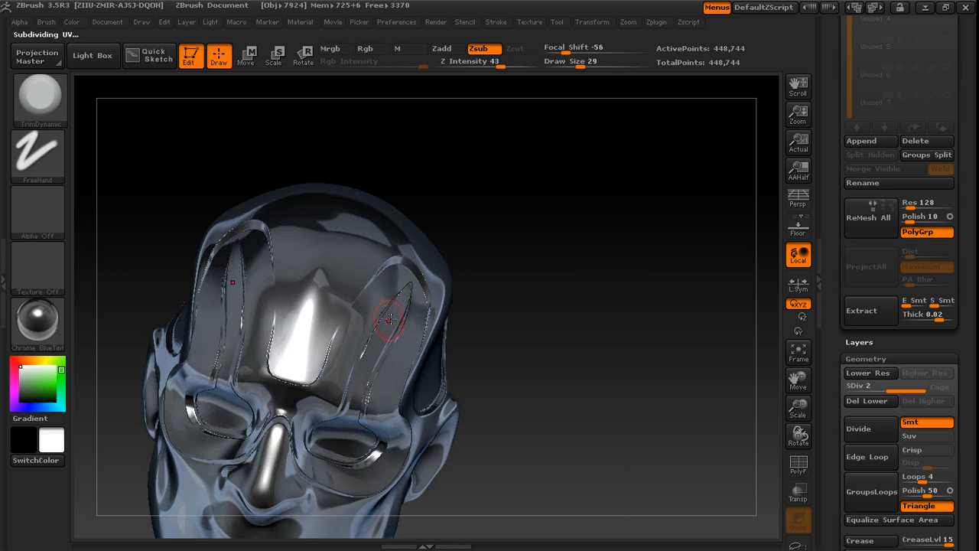
drag(467, 337, 534, 330)
mouse_move(497, 288)
mouse_down()
mouse_move(411, 258)
mouse_move(418, 269)
mouse_up()
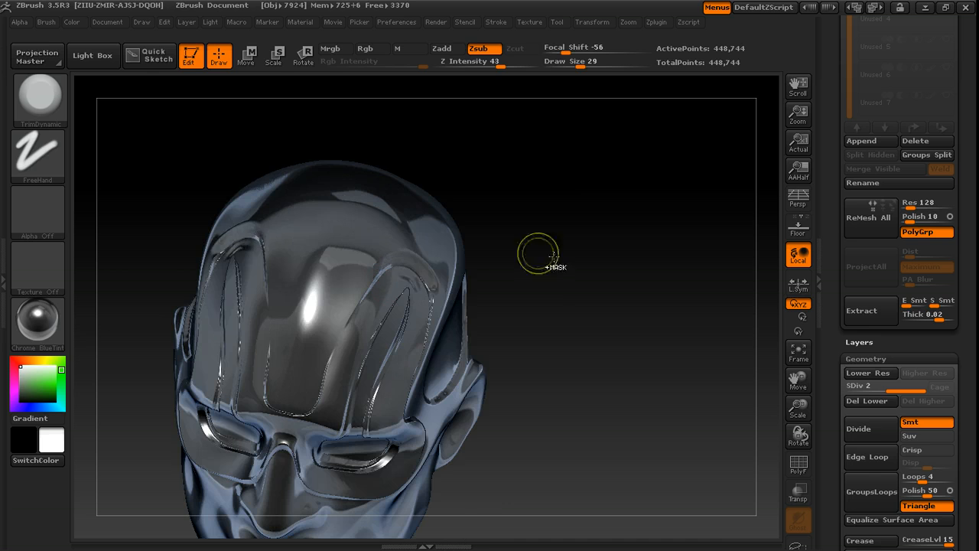
drag(508, 254, 464, 293)
mouse_move(404, 276)
shift+mouse_down()
mouse_move(440, 293)
mouse_move(387, 286)
shift+mouse_up()
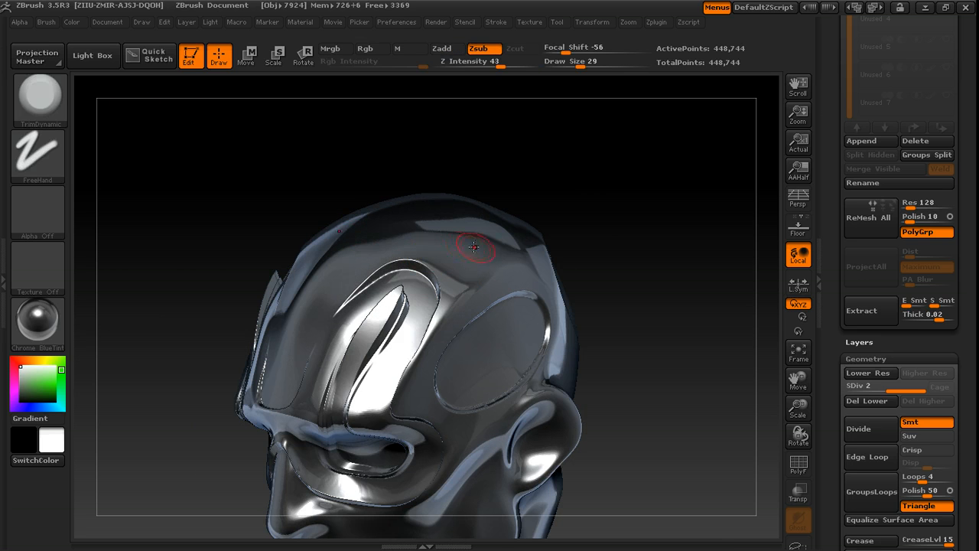
Step: Switch back to the hPolish brush for the forehead panel edges
key(b)
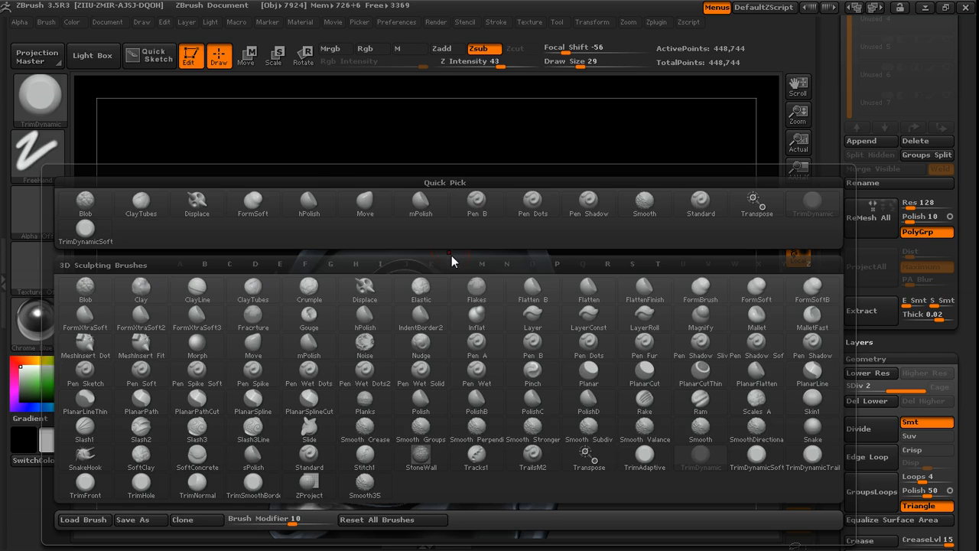
key(h)
key(p)
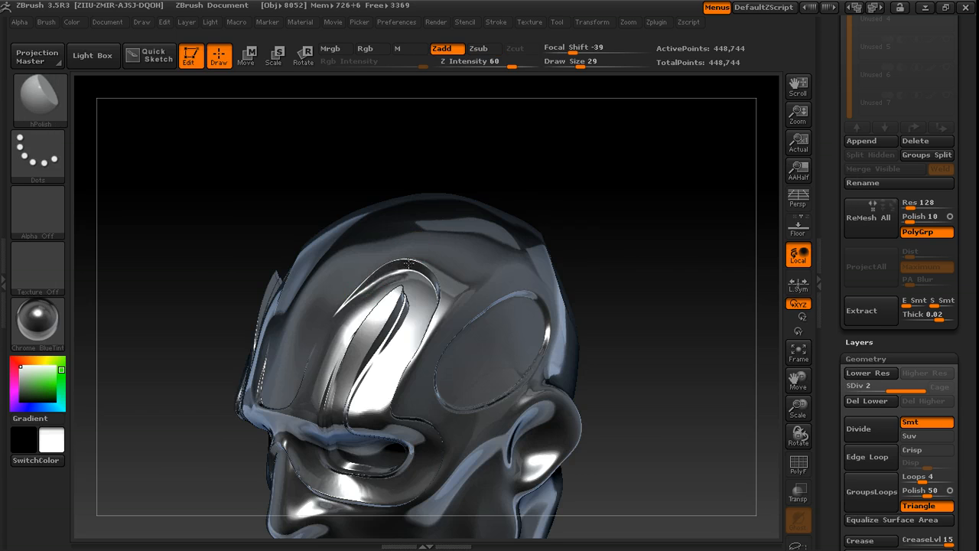